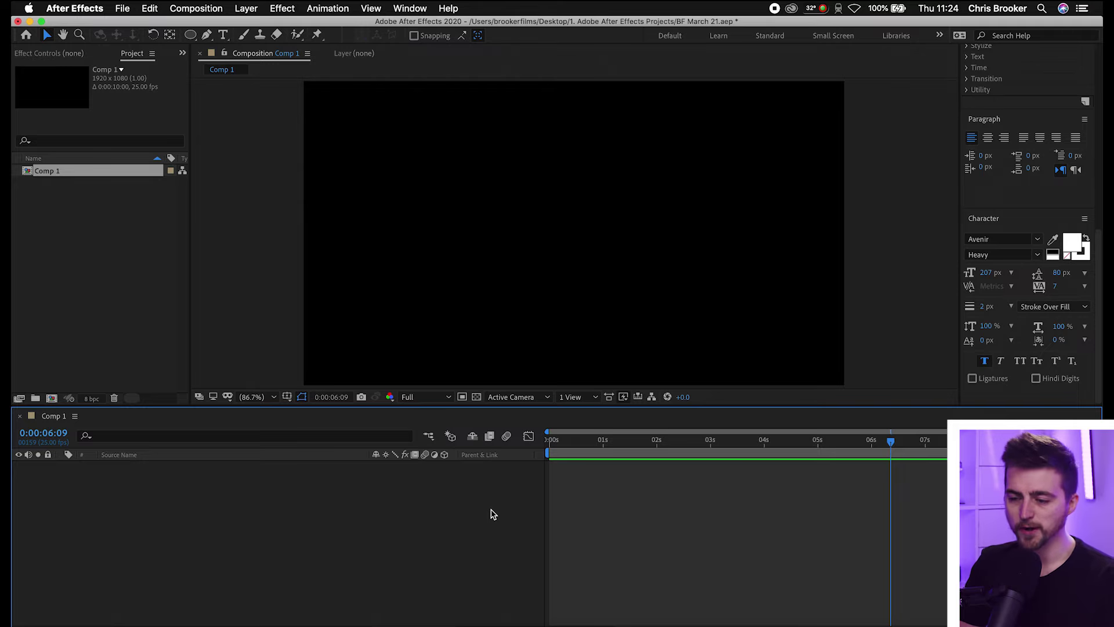
Step: Choose the Horizontal Type tool and start a new text layer in Comp 1
click(456, 536)
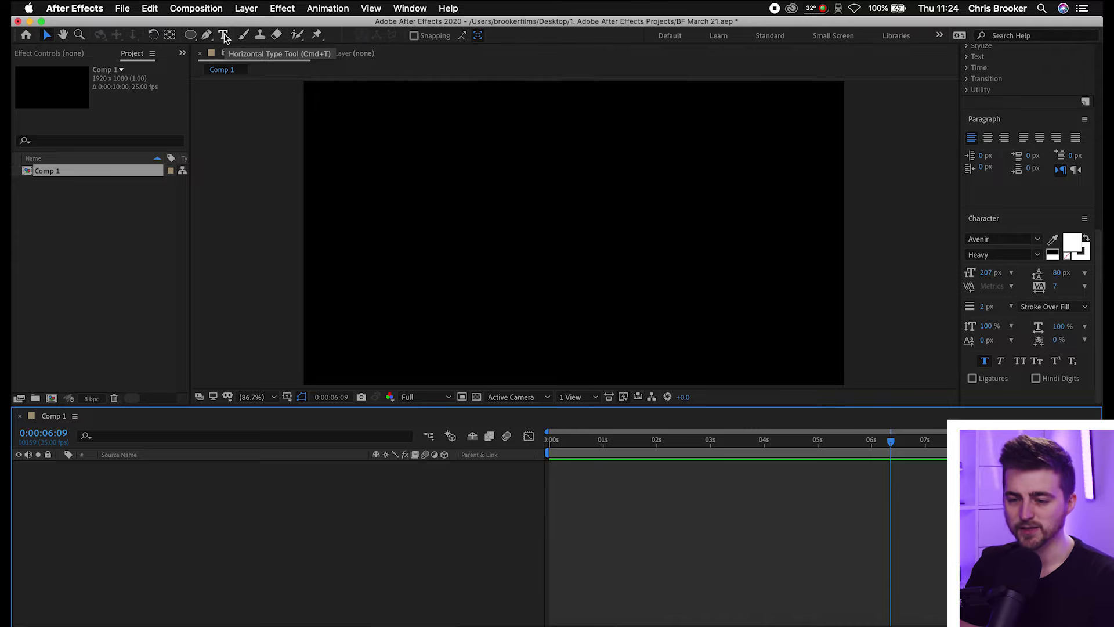
click(224, 35)
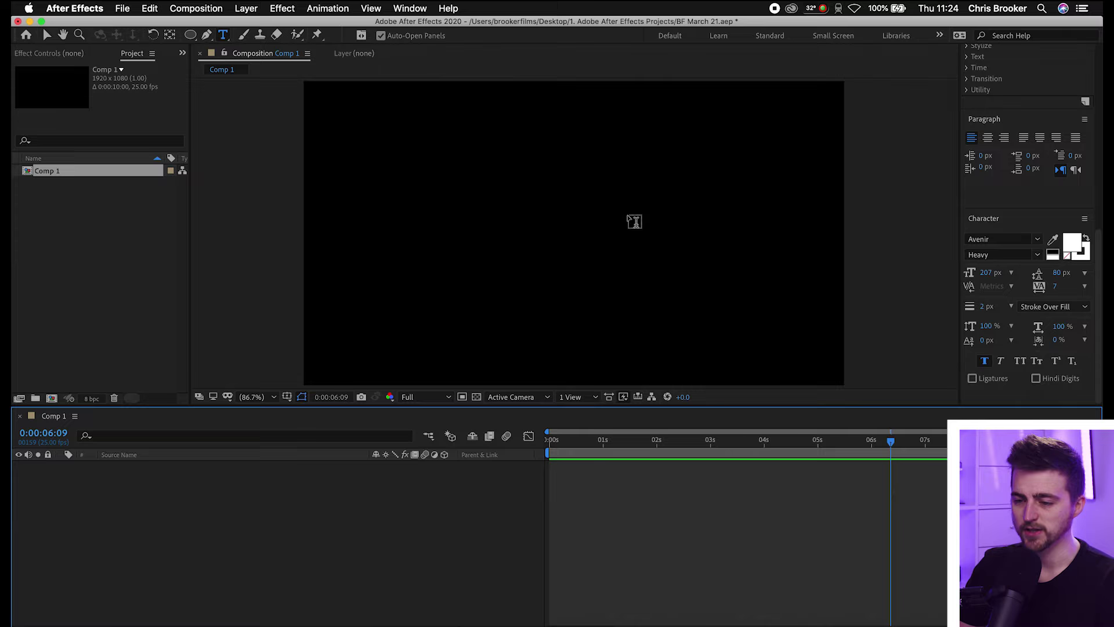
click(510, 210)
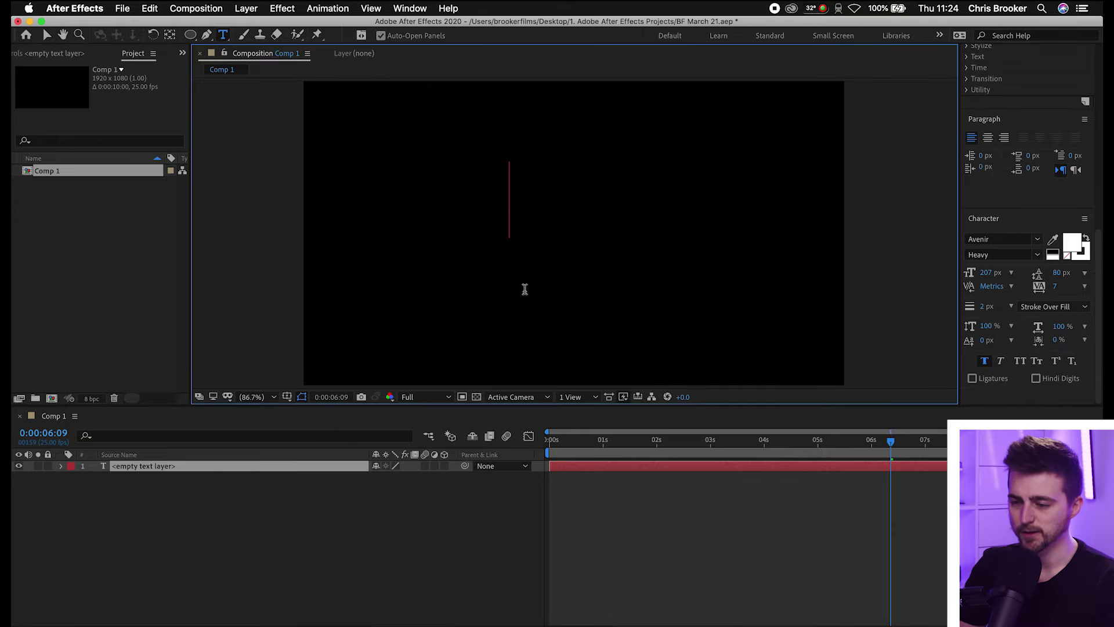
Step: Type BROOKER, commit the text, and drag it toward the frame centre
text(BR)
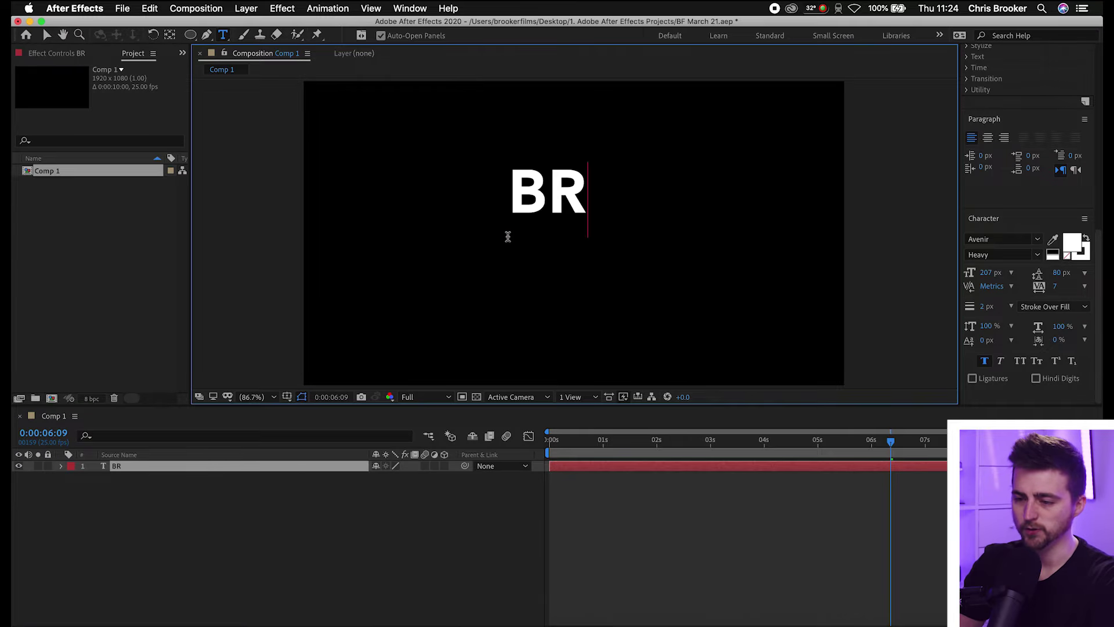
text(OOKER)
click(47, 35)
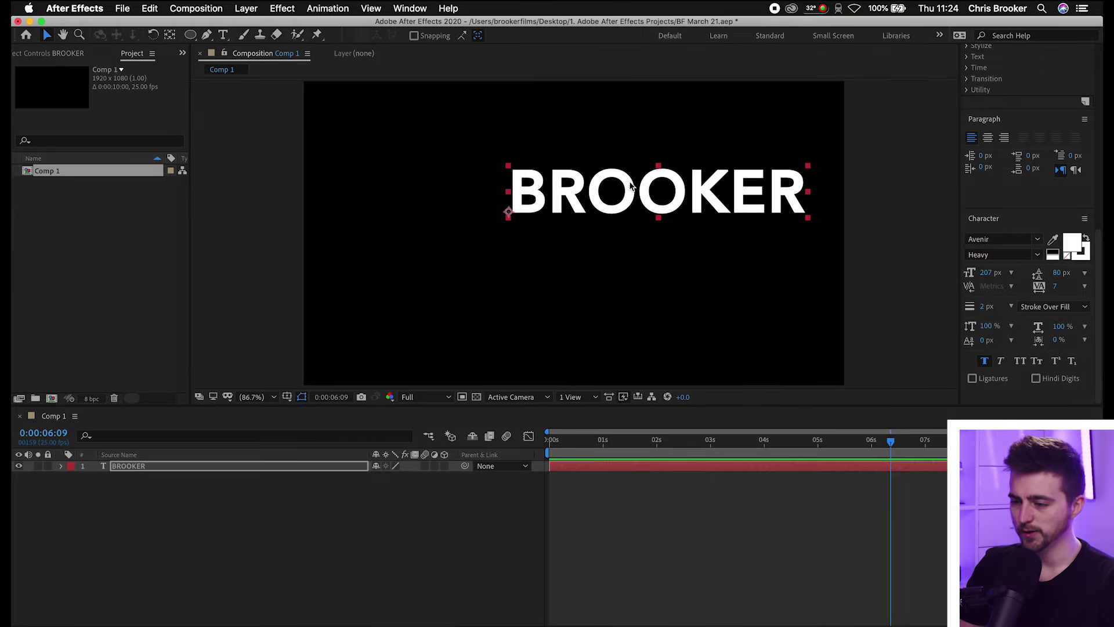
drag(631, 185, 561, 205)
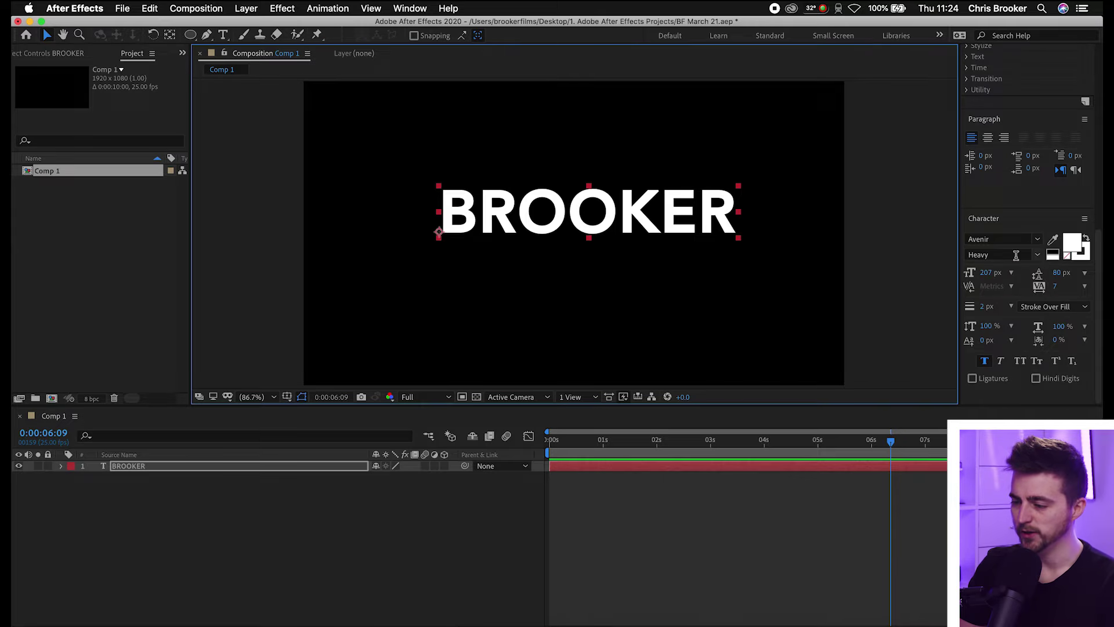
Step: Set the text to Avenir Heavy at 240 px, checking faux bold off and on
click(1036, 239)
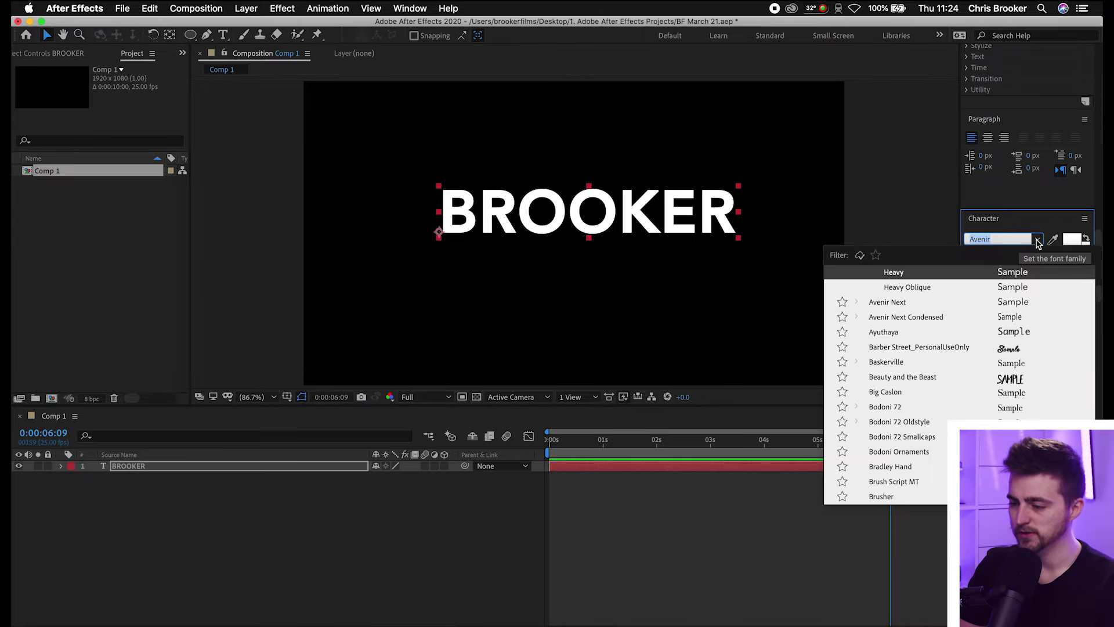
click(926, 277)
drag(995, 272, 1021, 272)
click(985, 365)
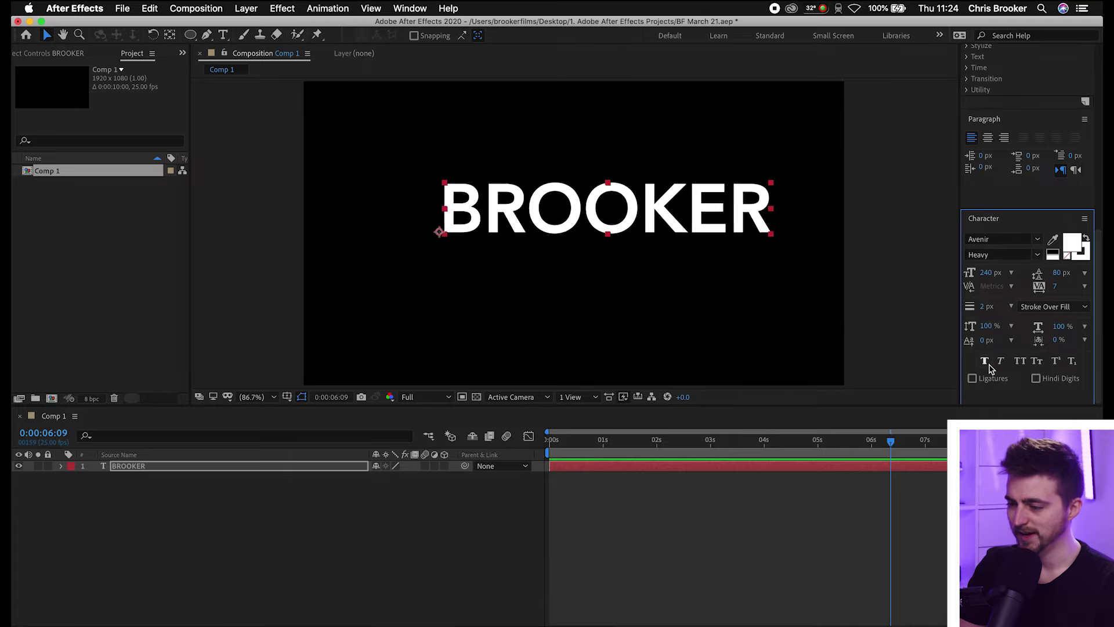
click(985, 364)
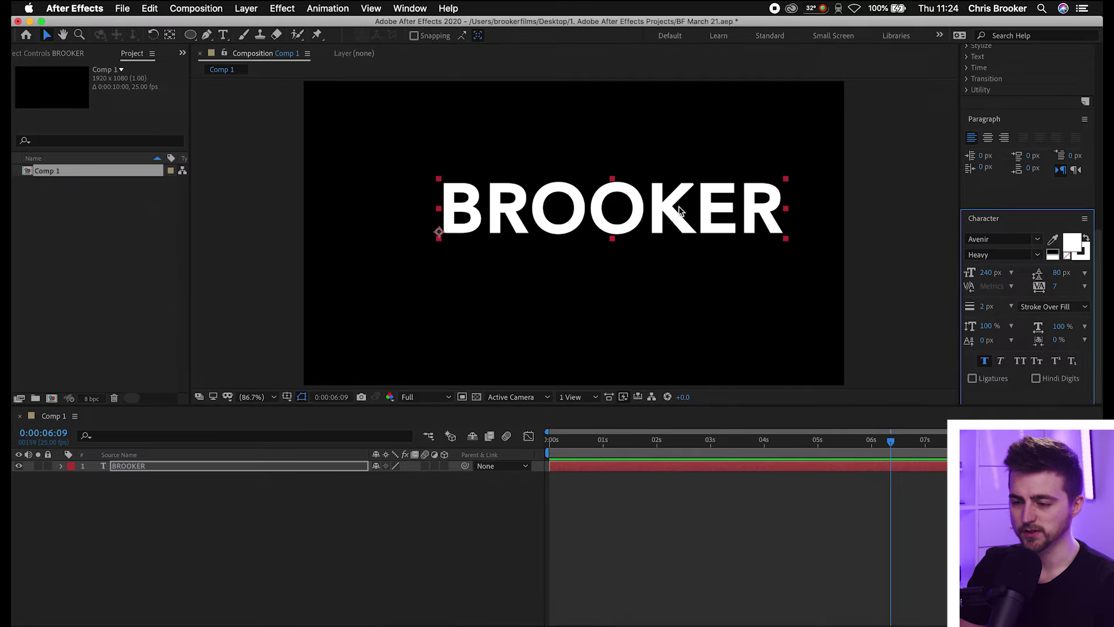
Step: Centre BROOKER in the frame, using the Proportional Grid to check alignment
drag(679, 210, 645, 233)
click(289, 398)
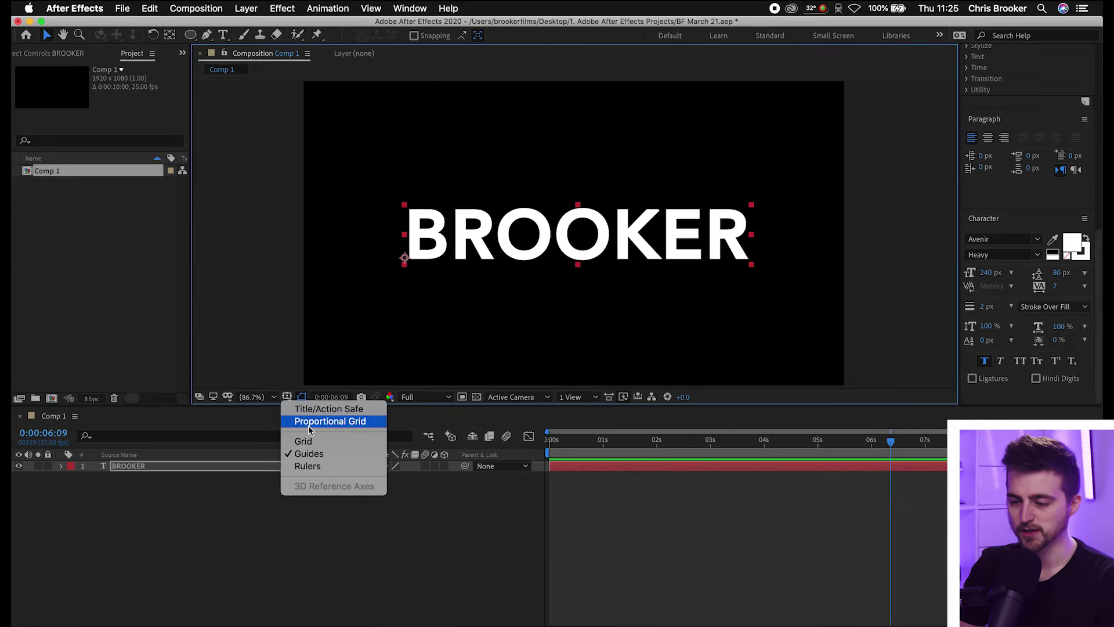
click(308, 426)
drag(631, 223, 629, 223)
click(287, 396)
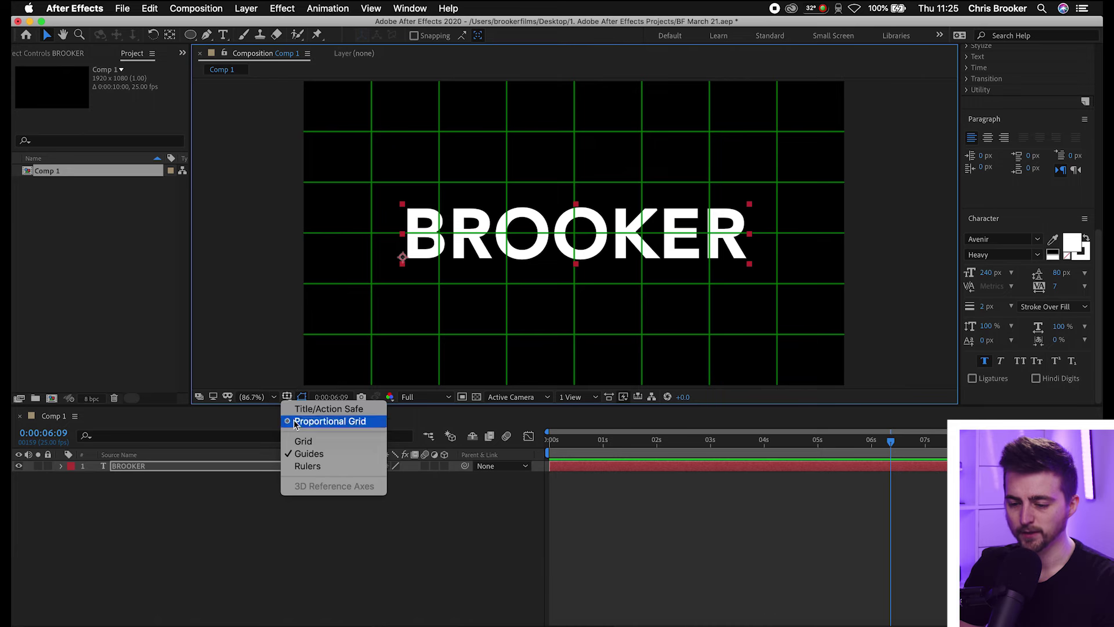
click(303, 425)
click(413, 515)
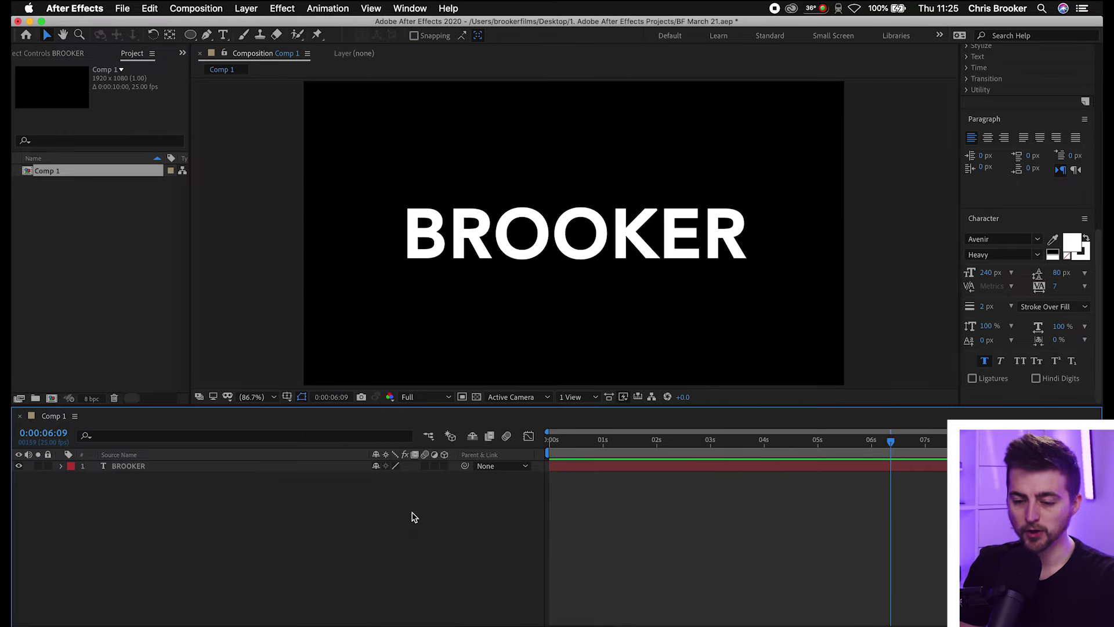
Step: Convert the BROOKER text layer with Create Shapes from Text
click(134, 471)
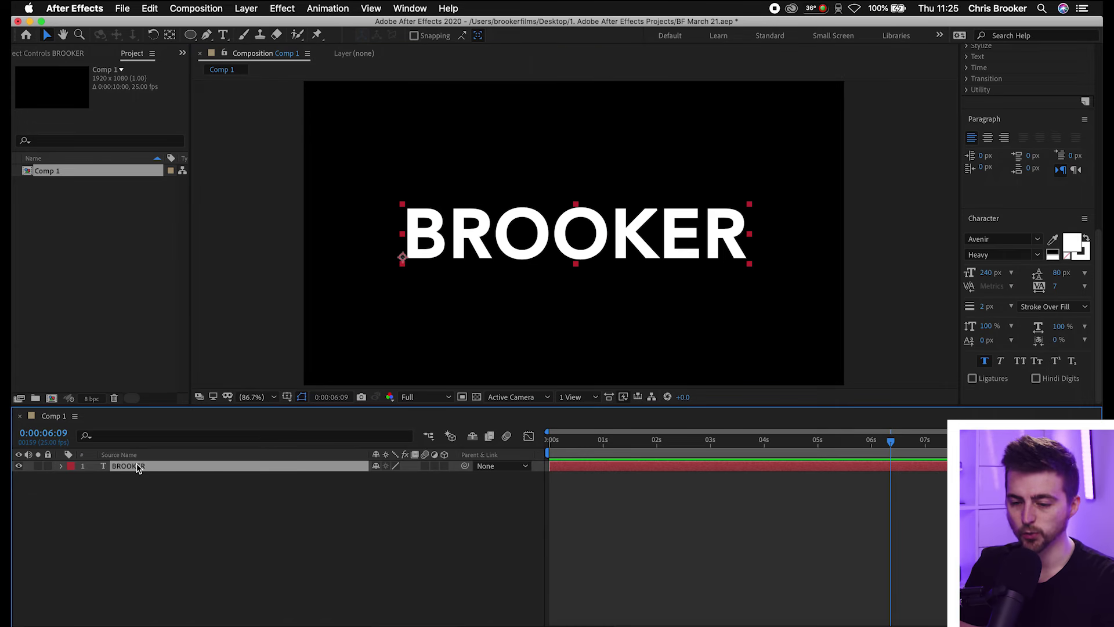
right_click(137, 466)
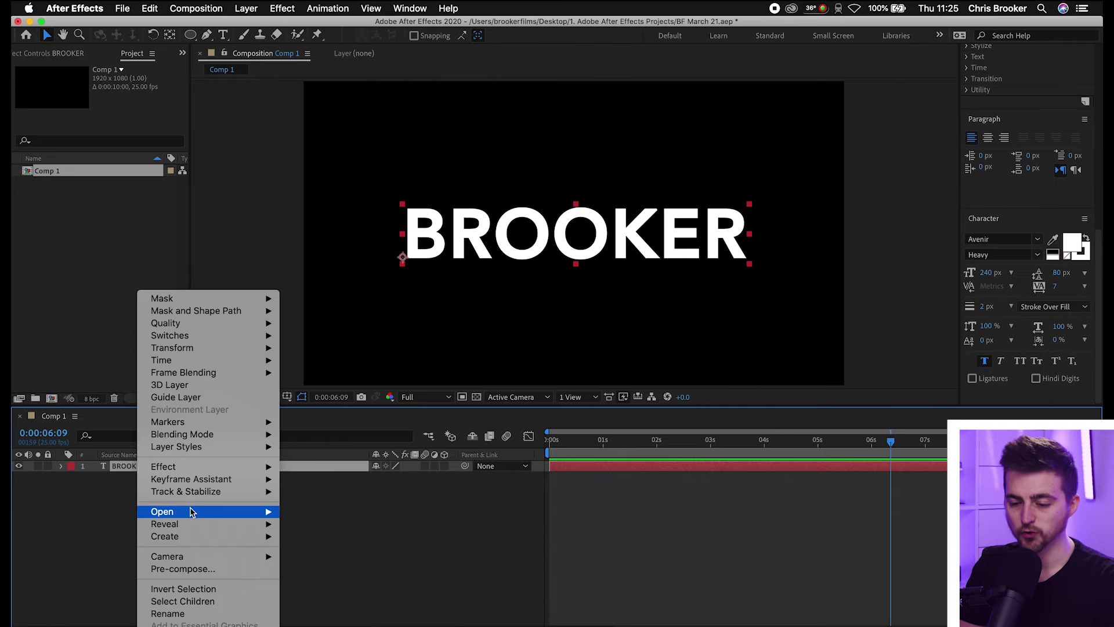
mouse_move(227, 537)
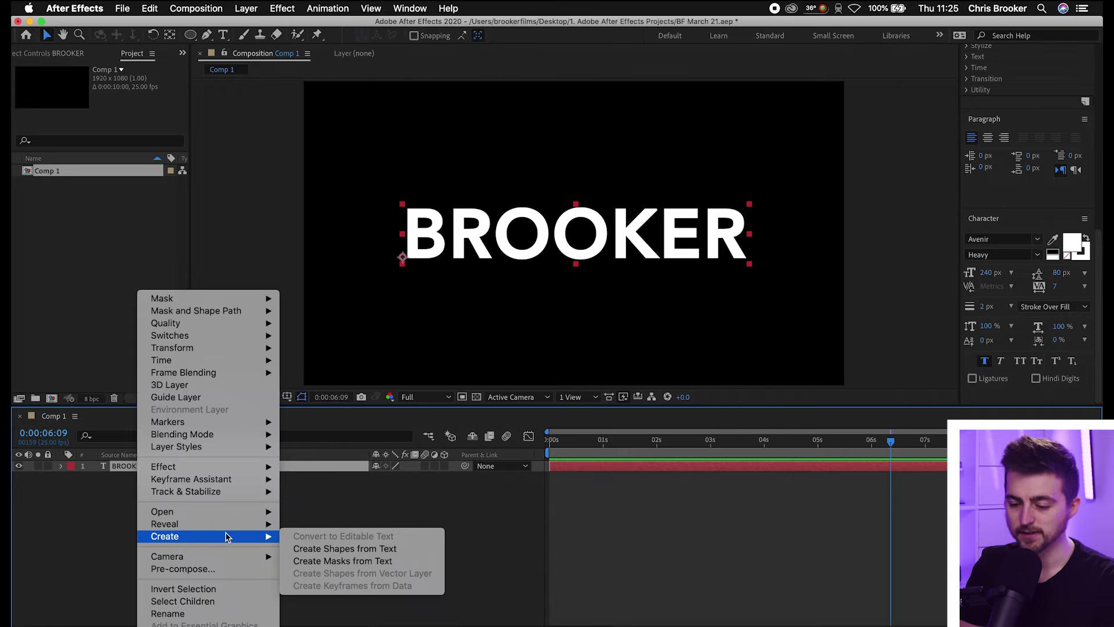
click(344, 549)
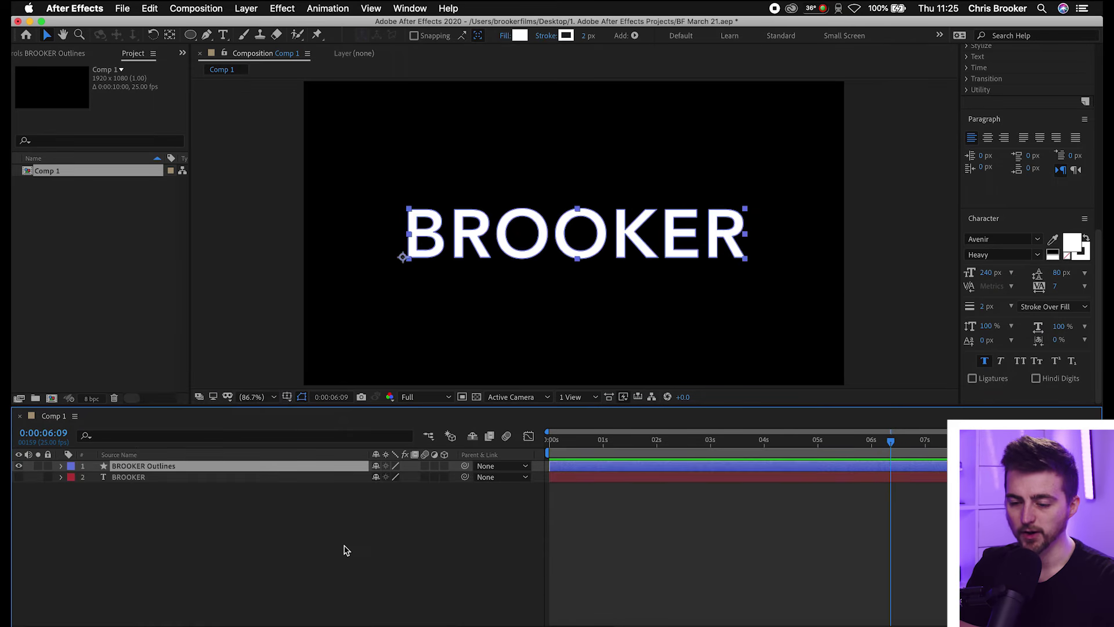
Step: Delete the original BROOKER text layer, keeping only BROOKER Outlines
click(343, 549)
click(428, 233)
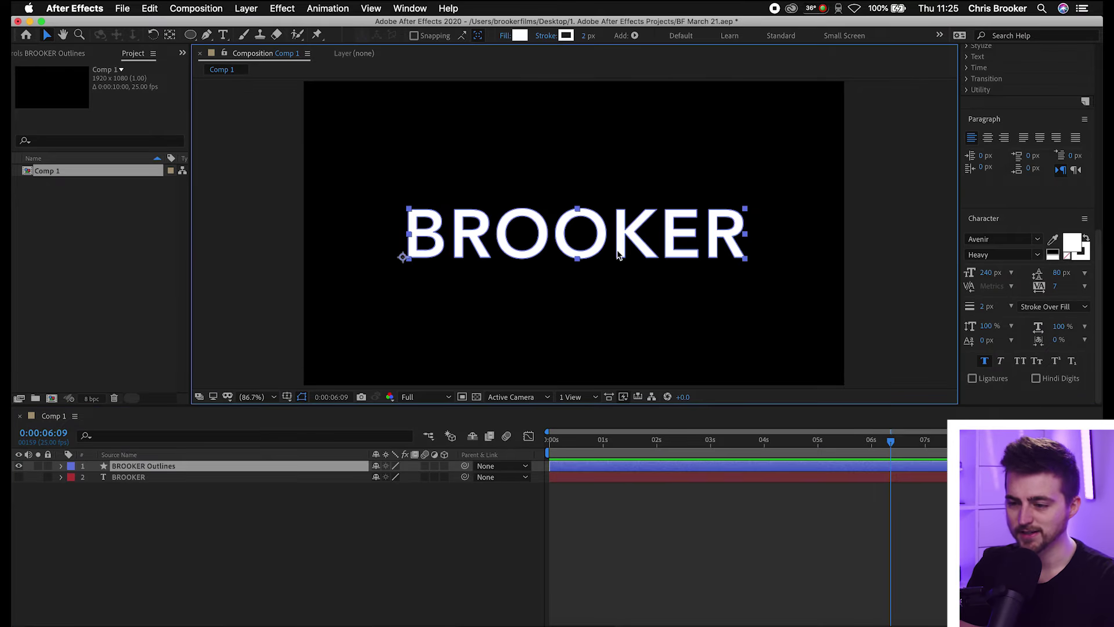
click(132, 478)
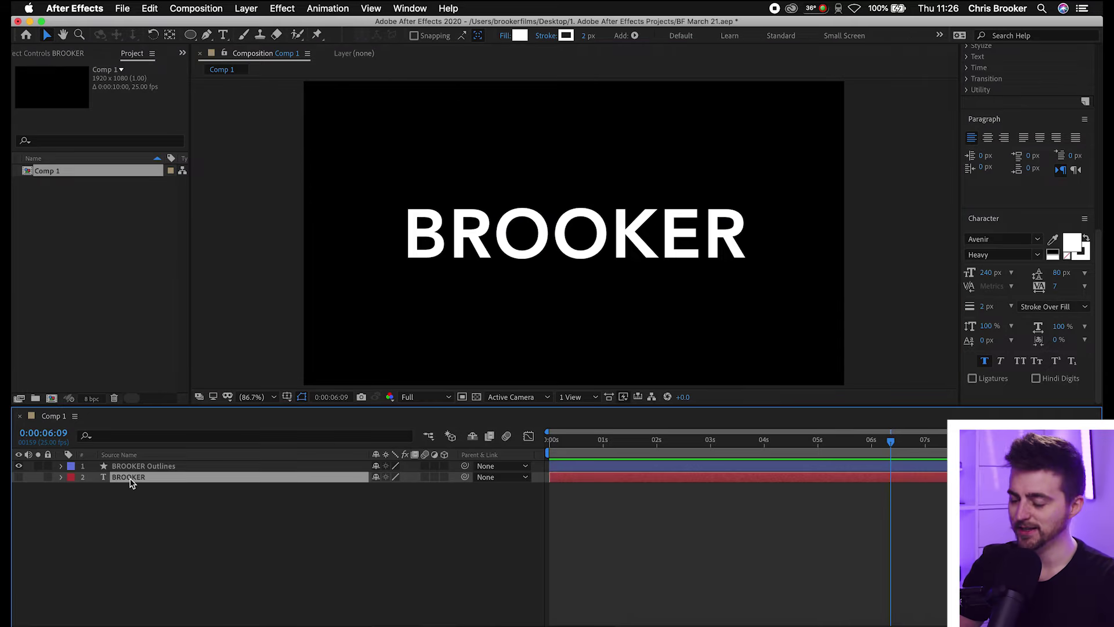
key(Delete)
Step: Set the BROOKER Outlines fill to None so only strokes remain
click(140, 470)
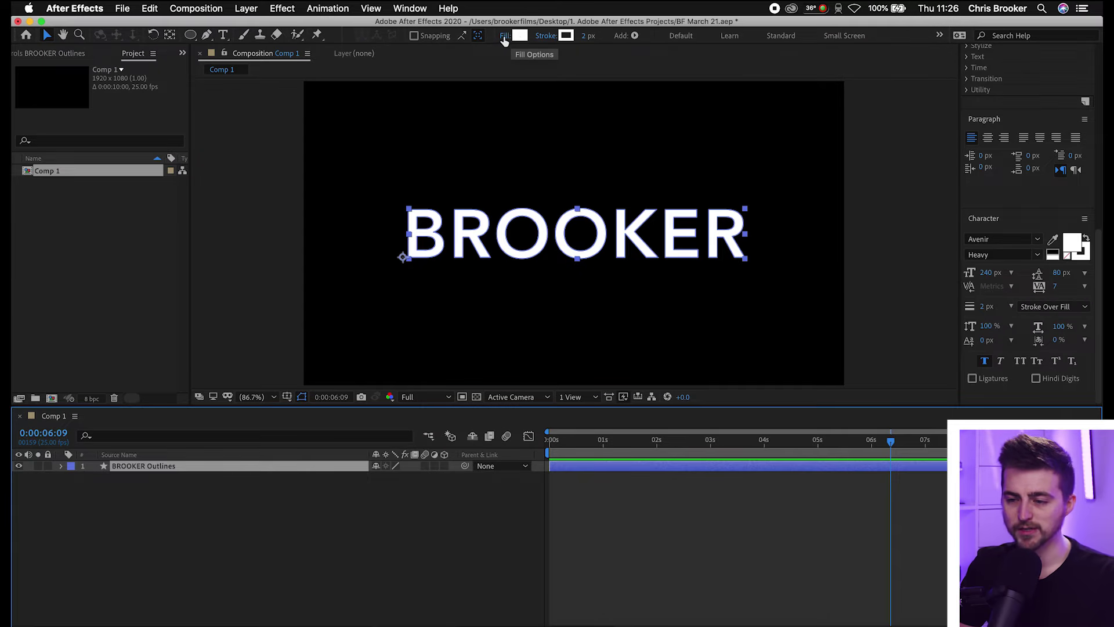
click(503, 37)
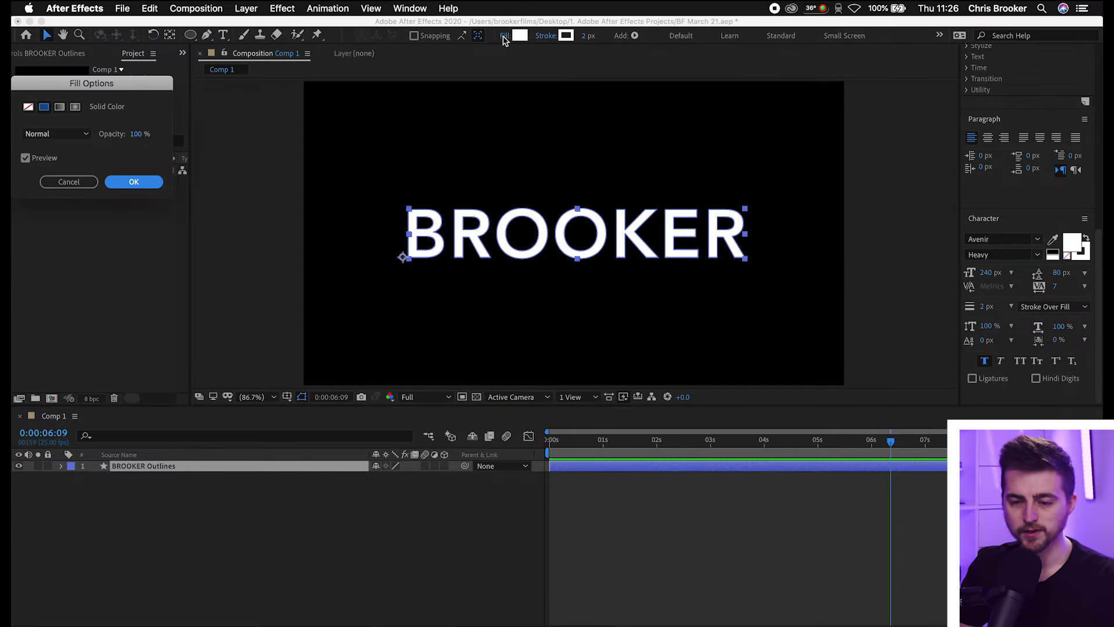
click(28, 108)
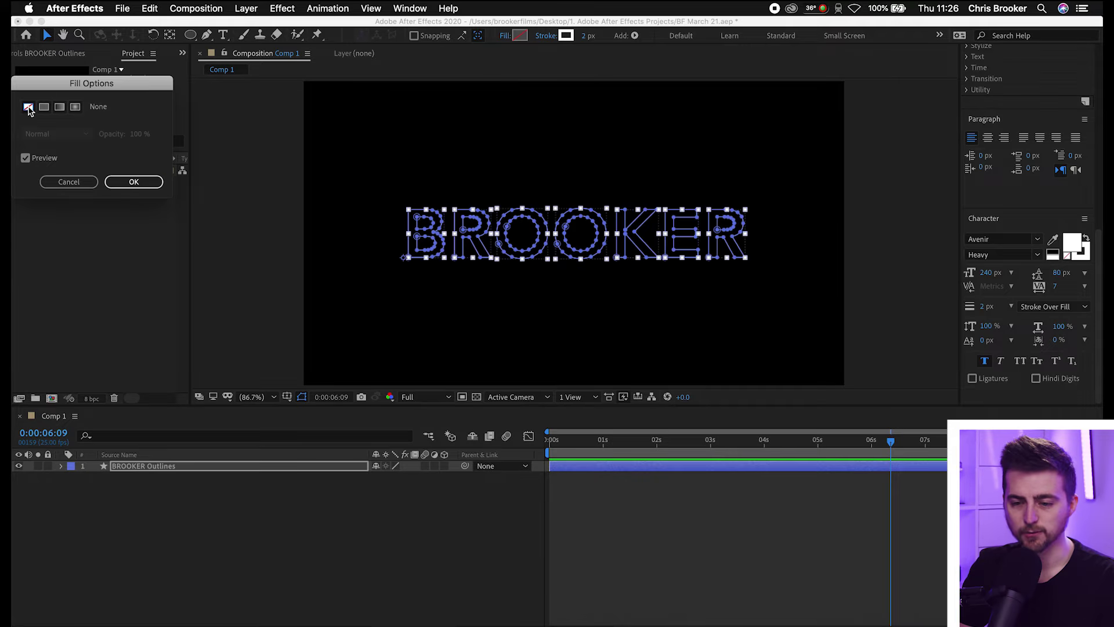
click(131, 180)
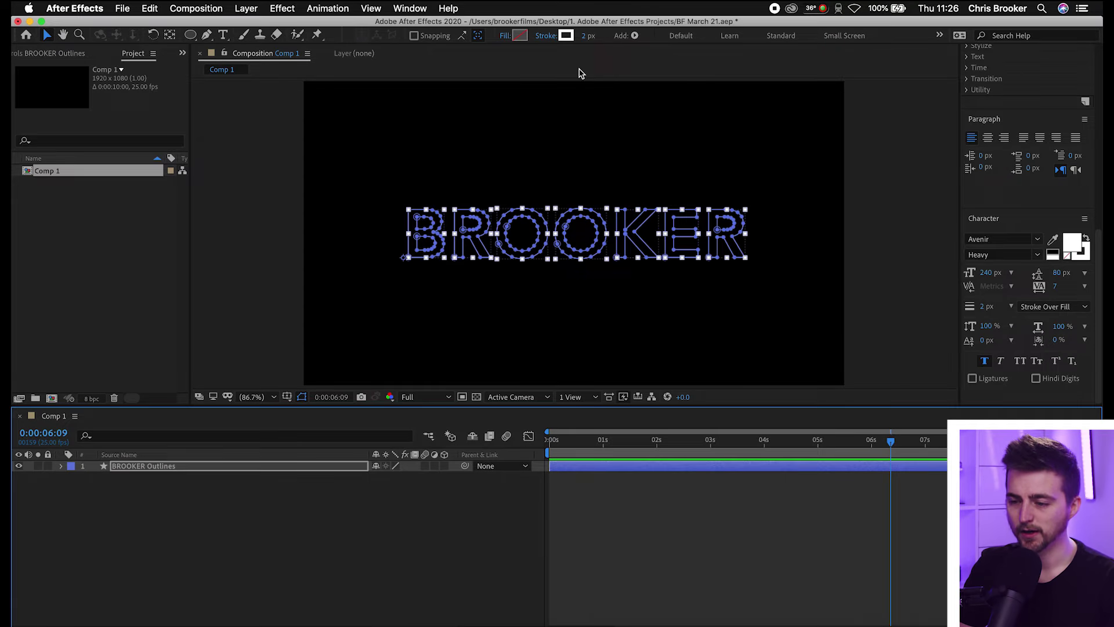
click(341, 555)
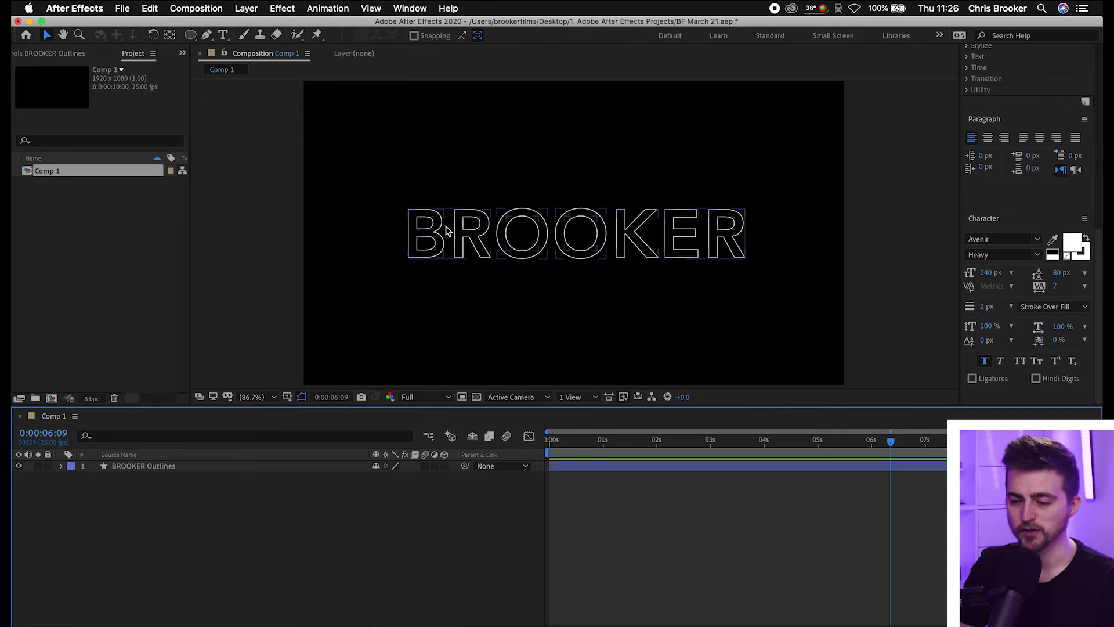
Step: Set the outline stroke width to 9 px
click(144, 467)
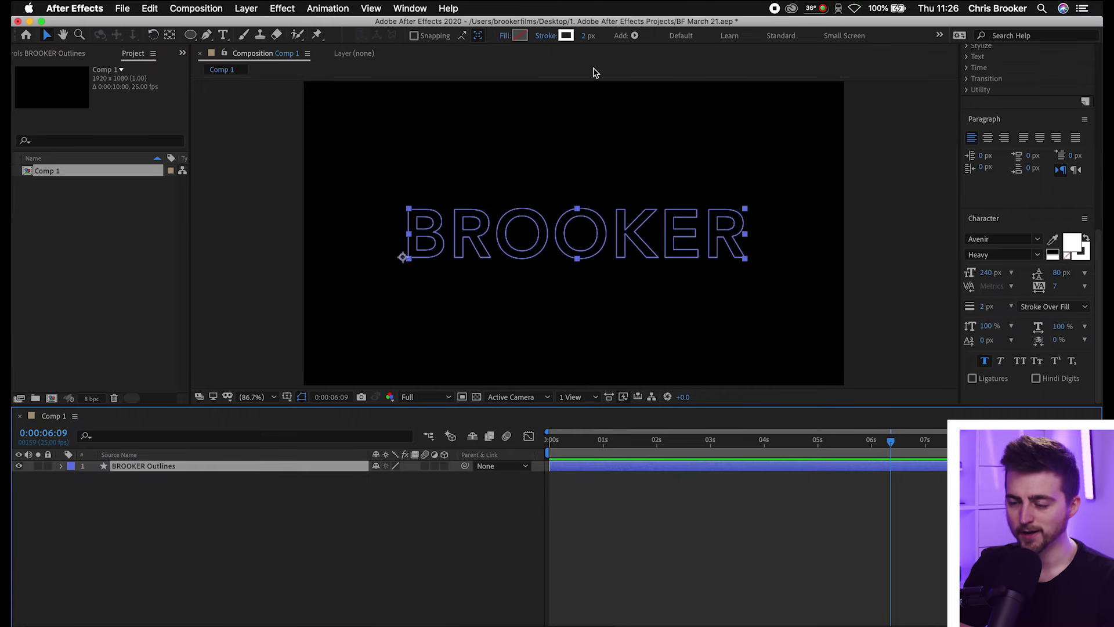
drag(586, 41, 595, 38)
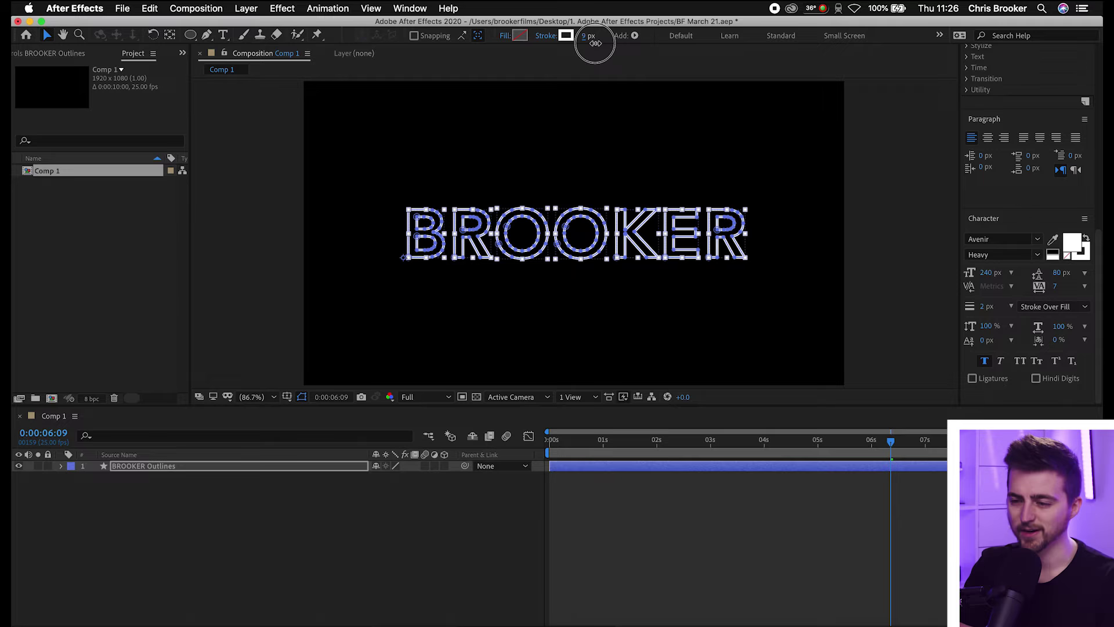
click(340, 503)
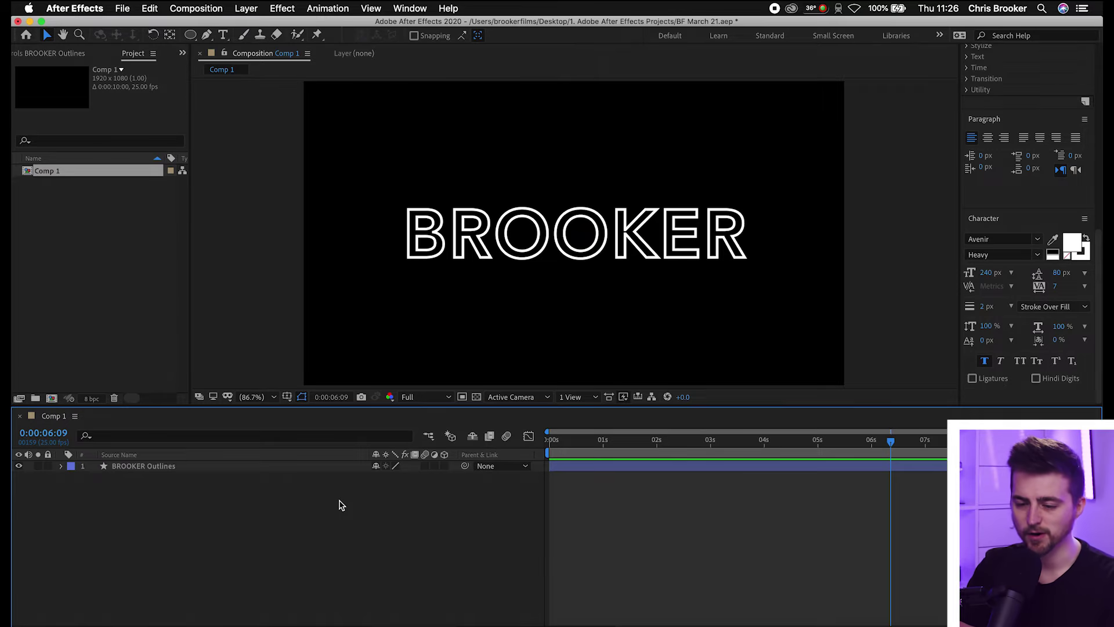
click(165, 467)
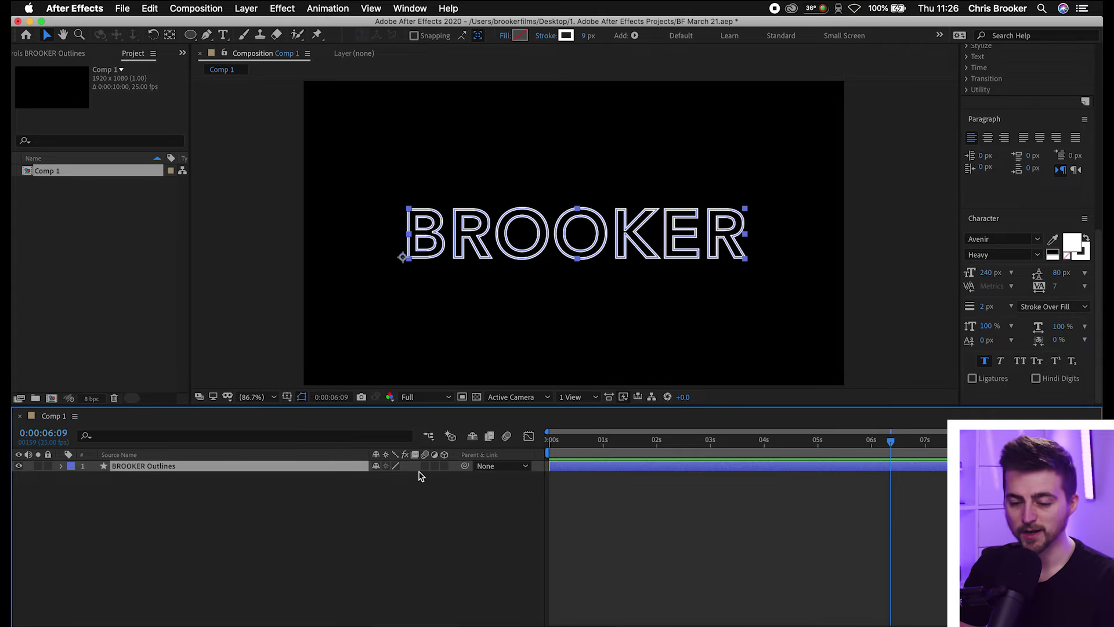
Step: Add Trim Paths to the BROOKER Outlines layer's contents
click(63, 467)
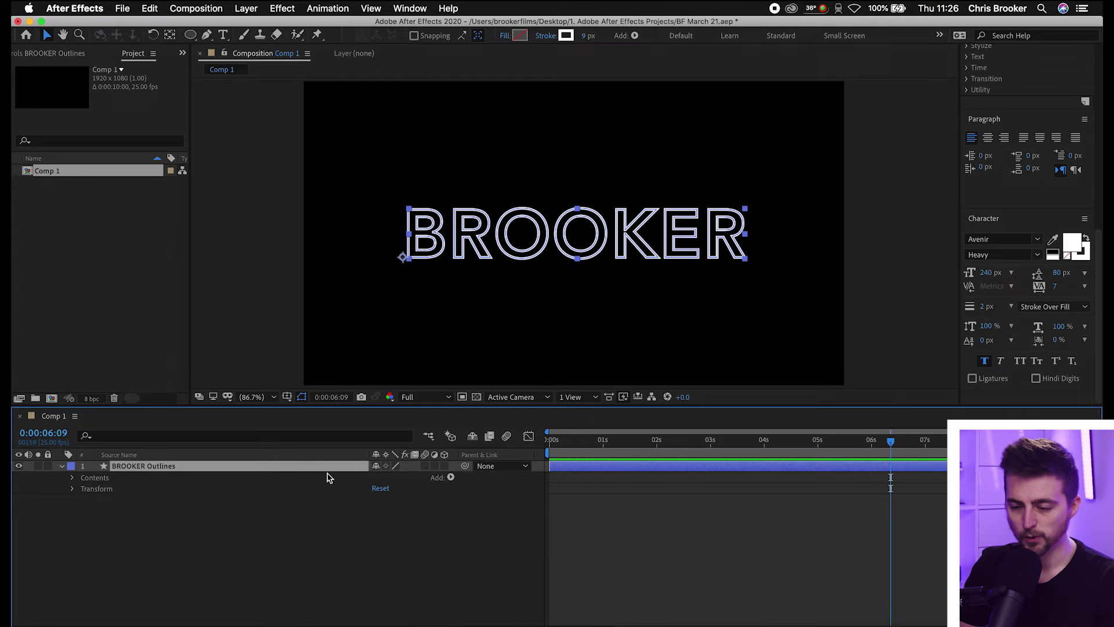
click(451, 478)
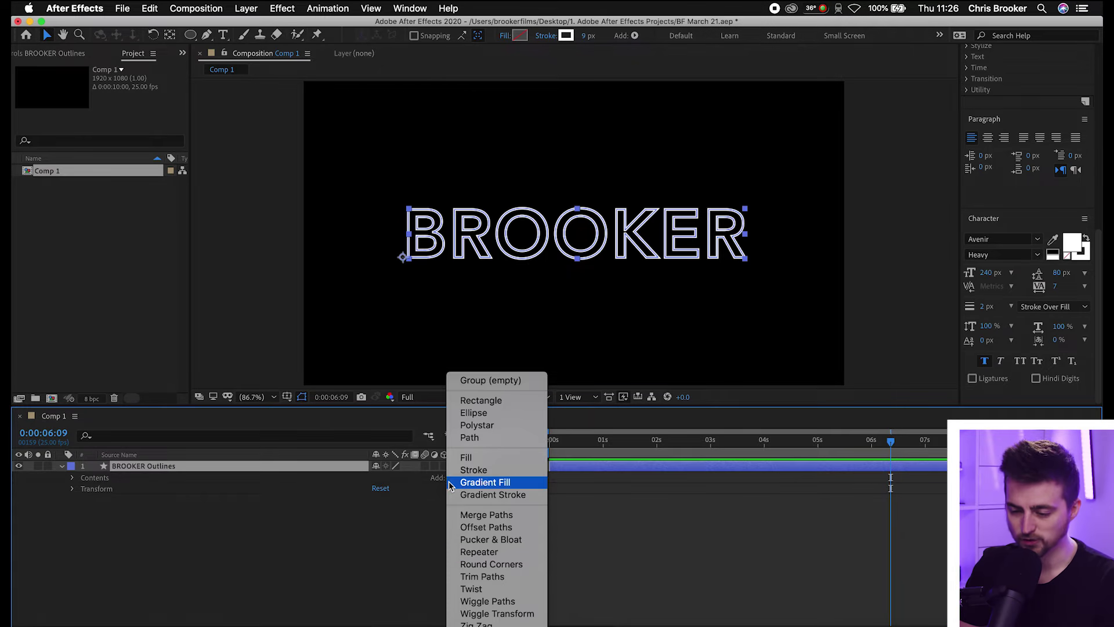
click(467, 577)
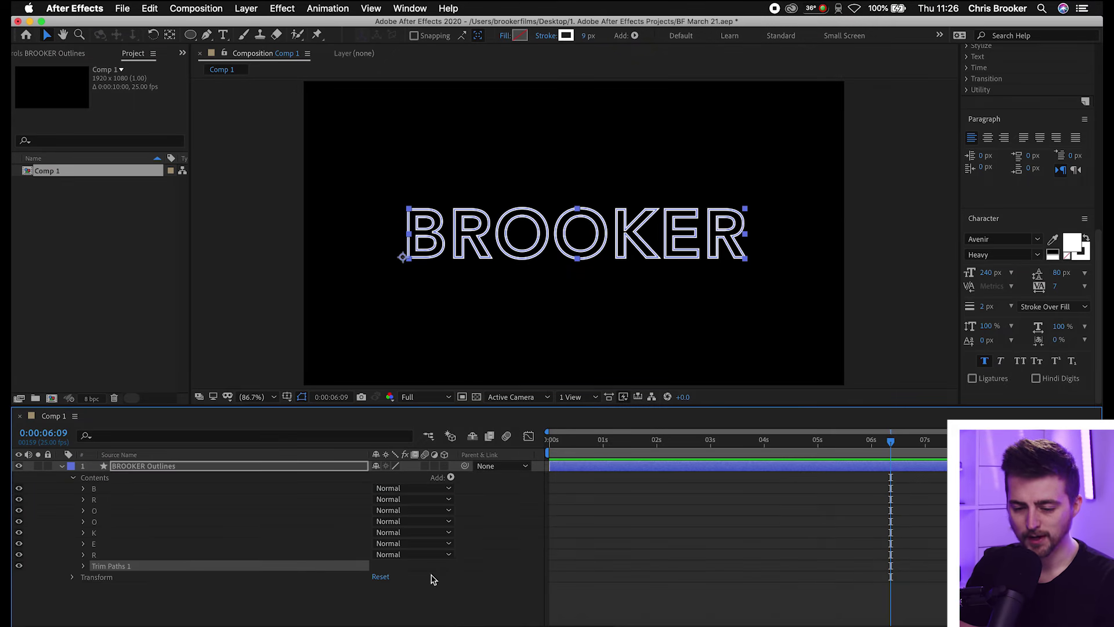
click(83, 566)
Step: Set Trim Paths End to 0% after testing Start, then return to time zero
click(654, 604)
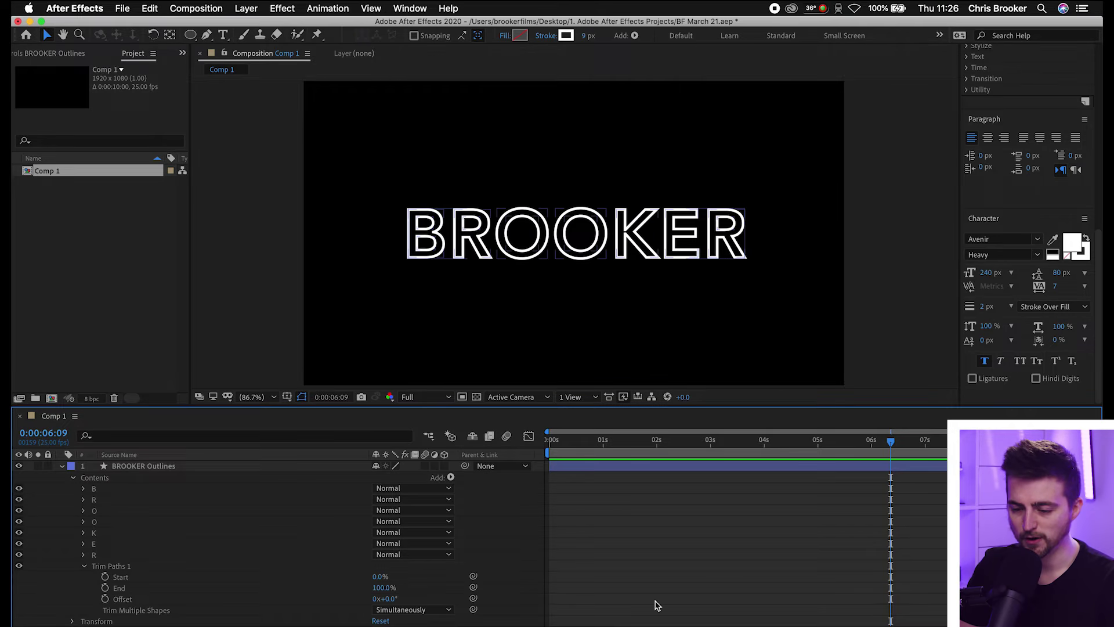
click(383, 576)
drag(383, 576, 467, 576)
key(F2)
drag(386, 583, 286, 592)
click(652, 573)
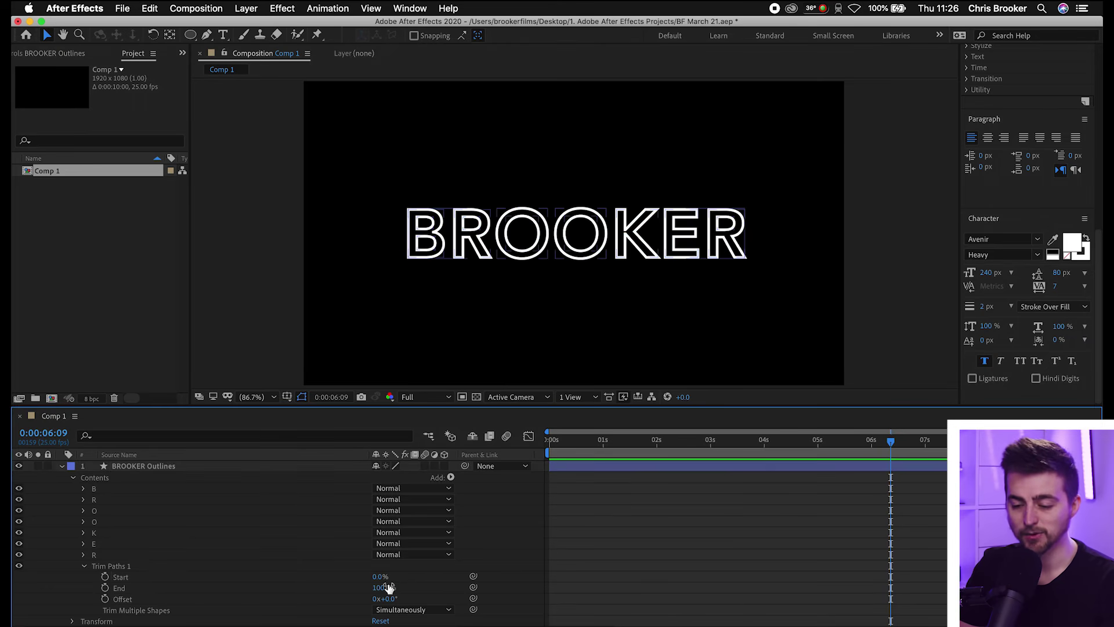
drag(385, 587, 288, 599)
click(693, 466)
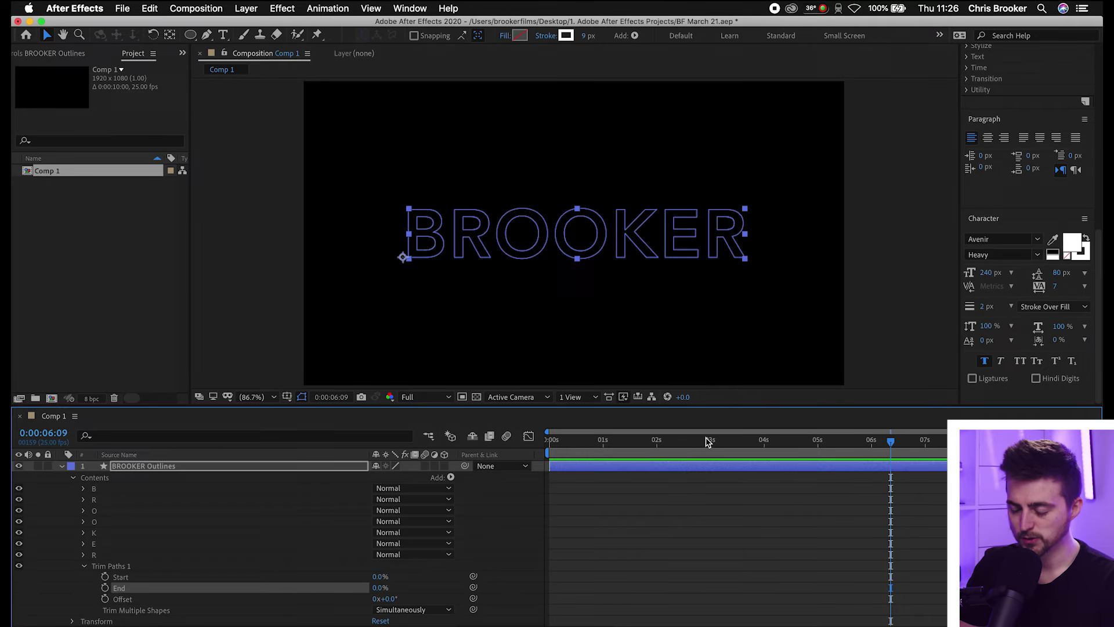
drag(638, 452, 514, 452)
Step: Keyframe Trim Paths End from 0% at 0:00 to 100% near 1:15, then preview
key(;)
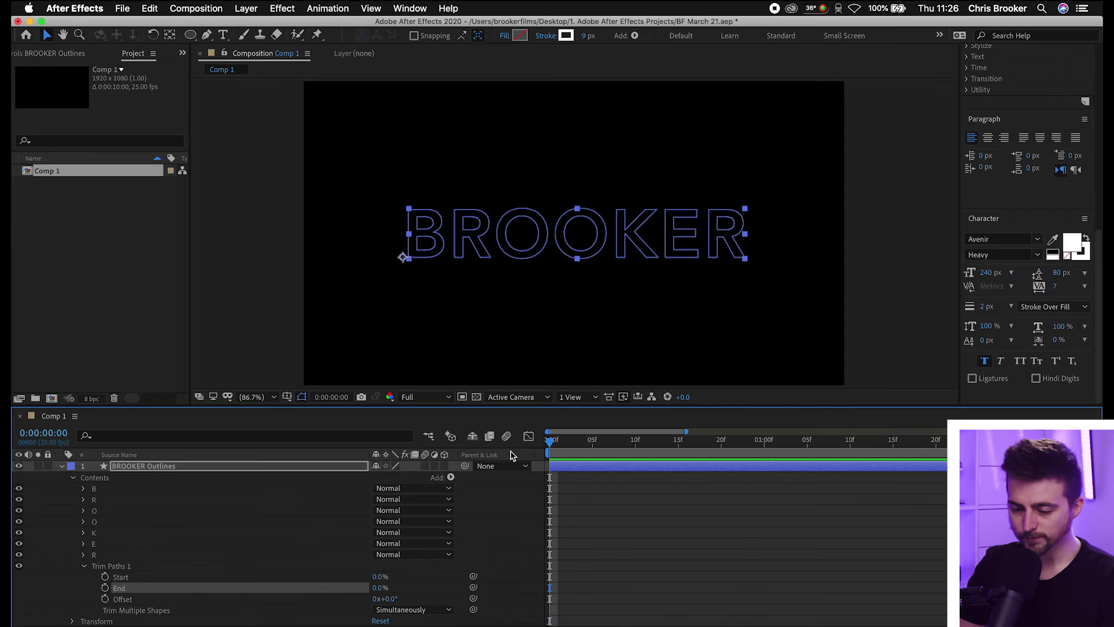
mouse_move(380, 587)
mouse_down()
mouse_move(415, 589)
mouse_move(350, 597)
mouse_up()
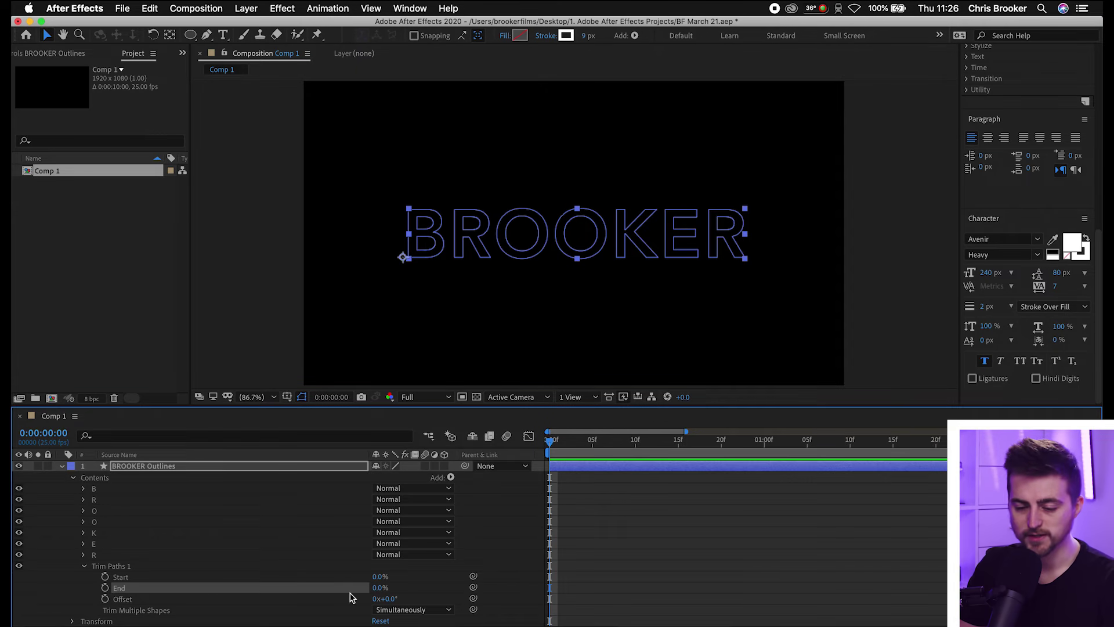
click(106, 588)
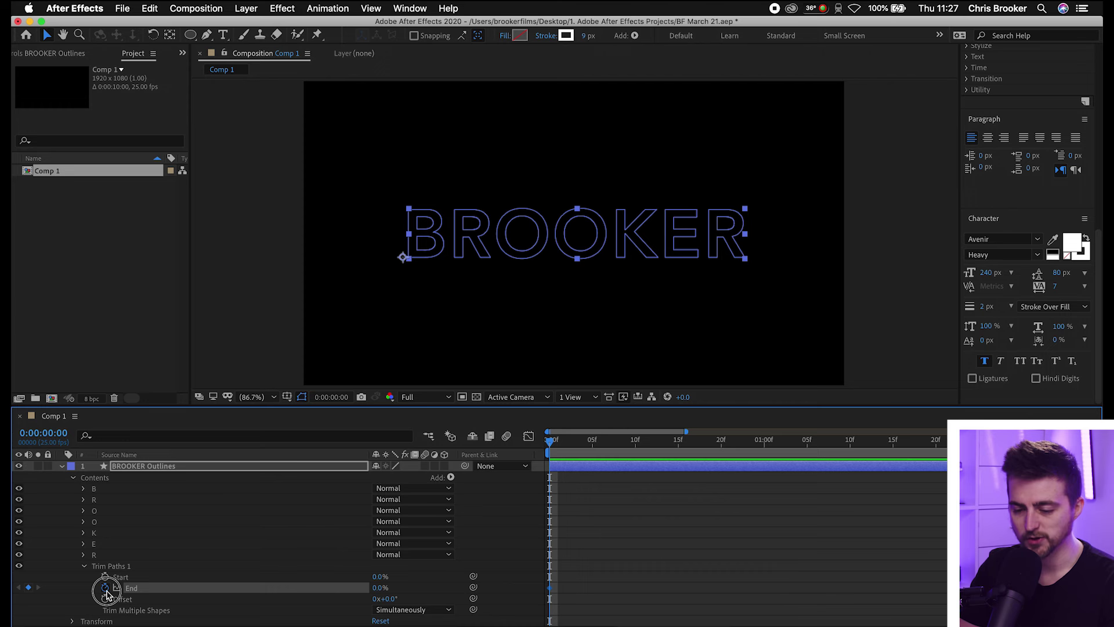
drag(565, 453, 886, 434)
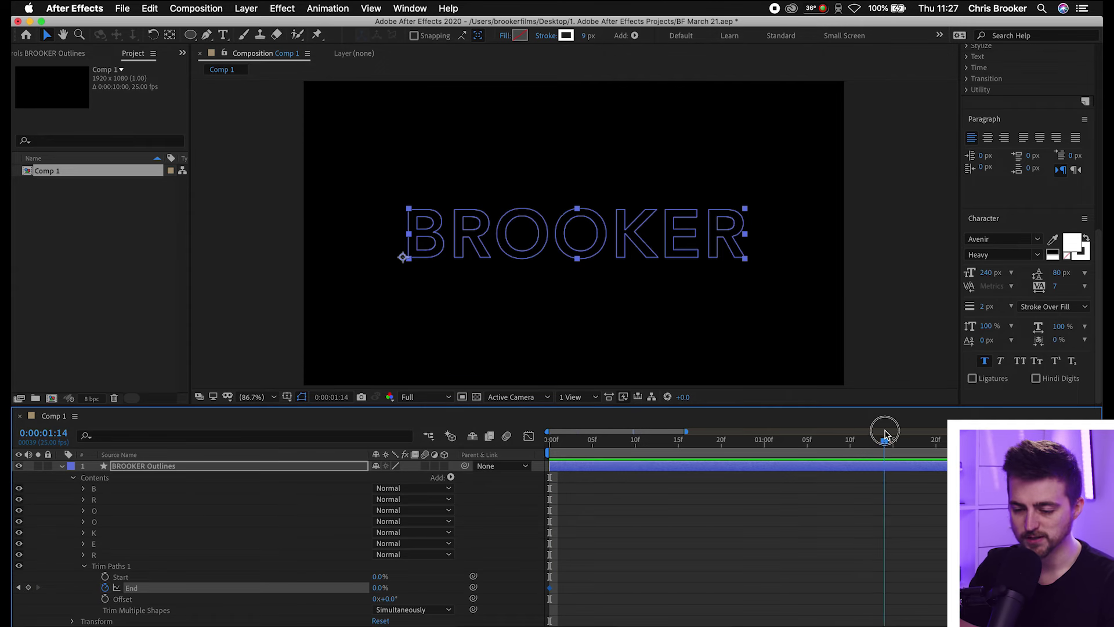
drag(381, 587, 708, 571)
key(Home)
key(space)
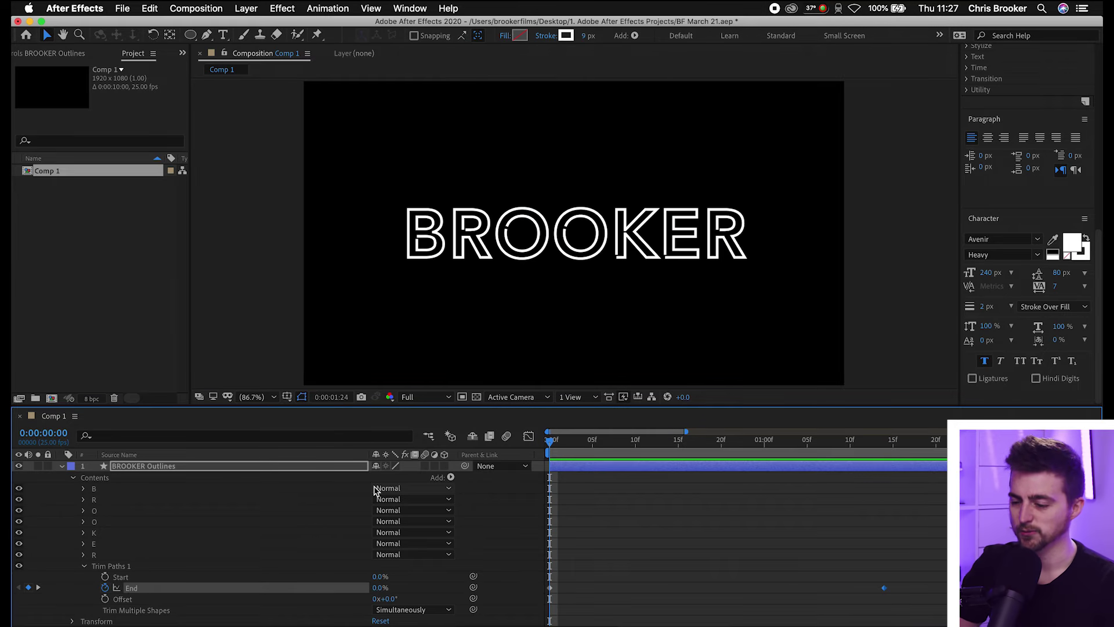
click(861, 432)
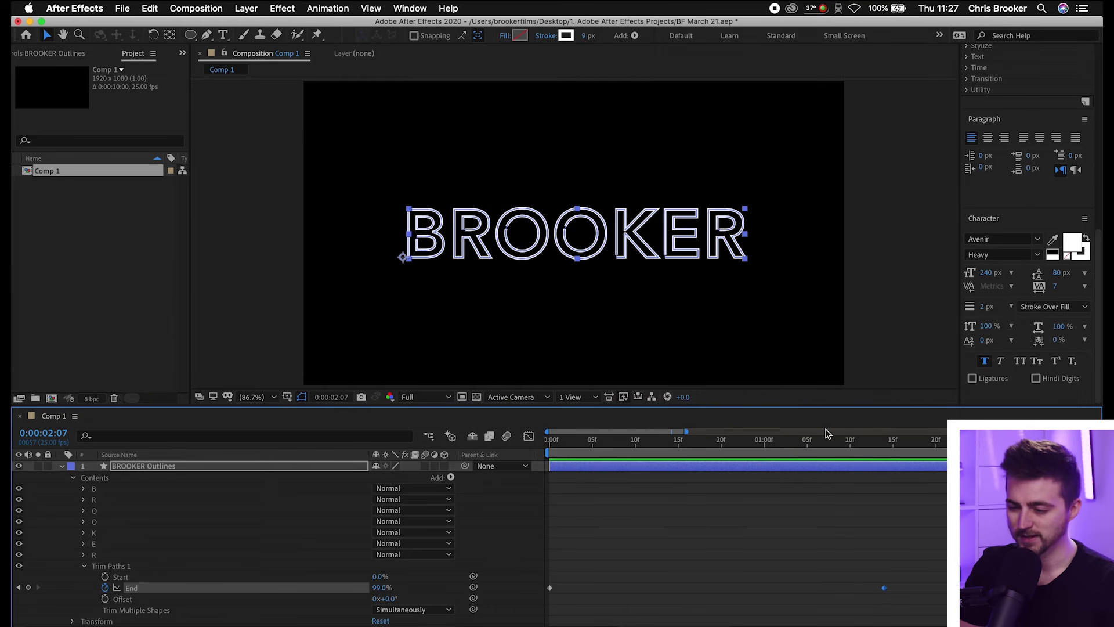
Step: Make the second End keyframe a full 100%, move it to about 4 s, and preview
drag(882, 437, 883, 439)
drag(381, 595, 408, 592)
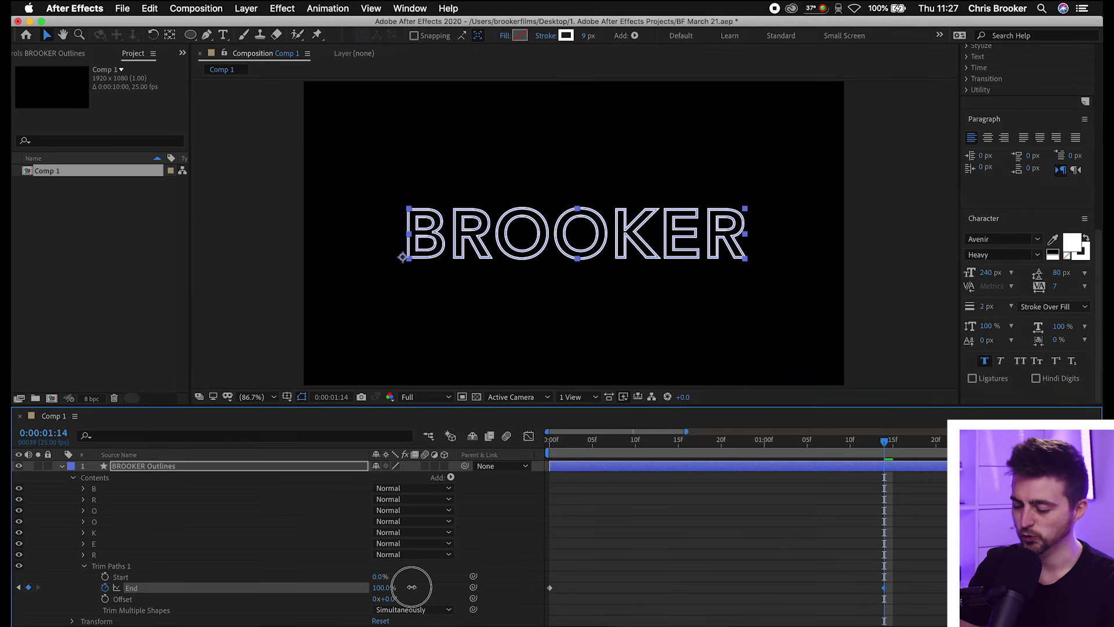
key(minus)
key(minus)
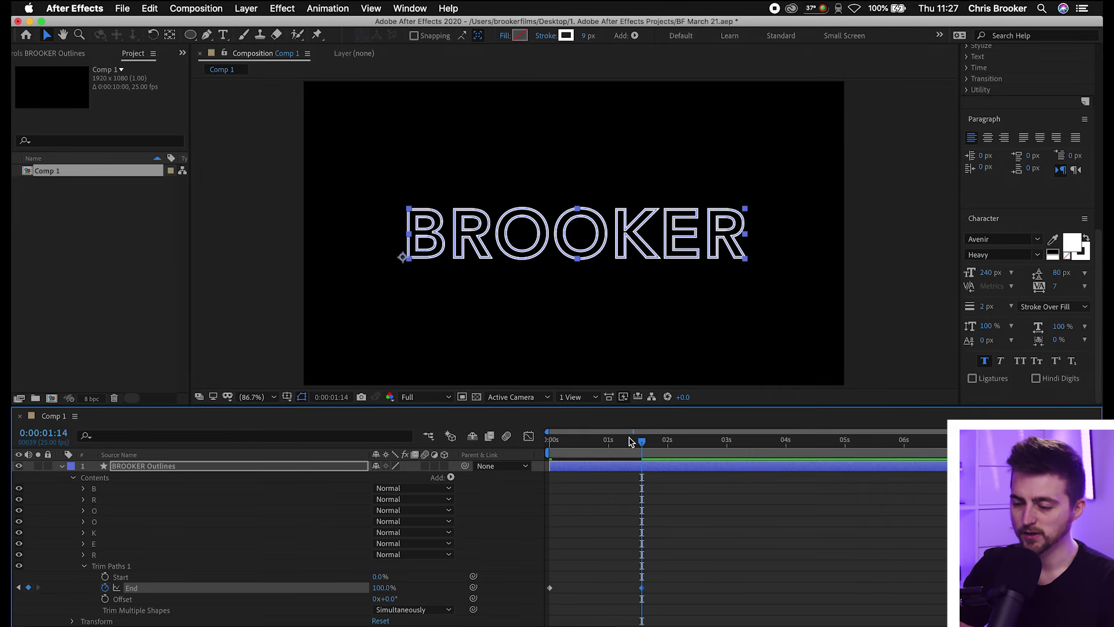
key(Home)
key(space)
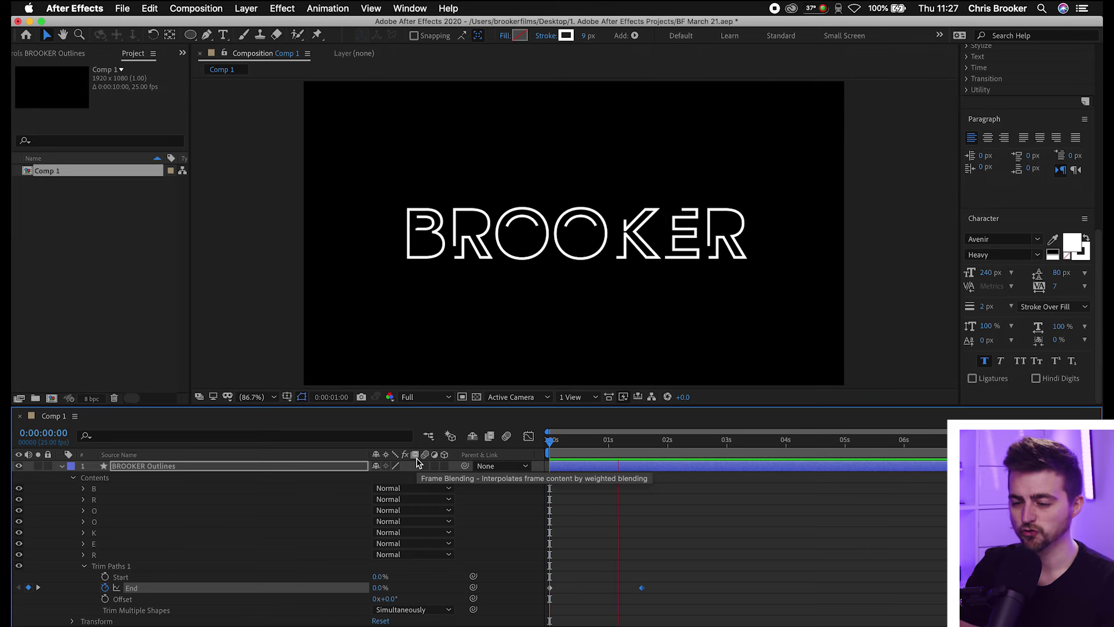
key(space)
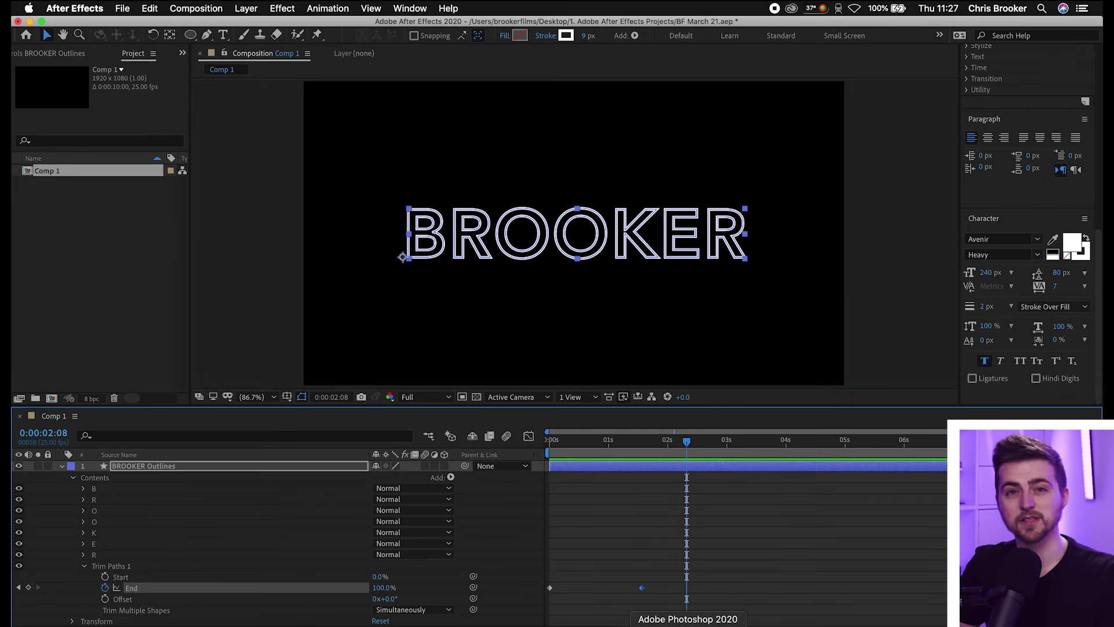
drag(686, 587, 808, 610)
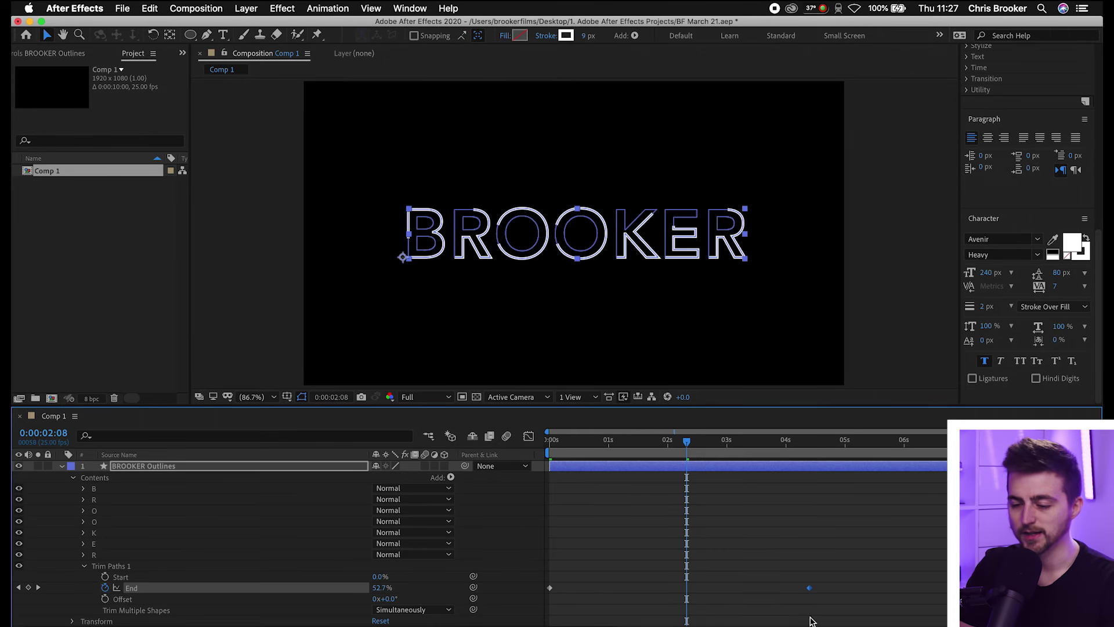
click(550, 441)
key(space)
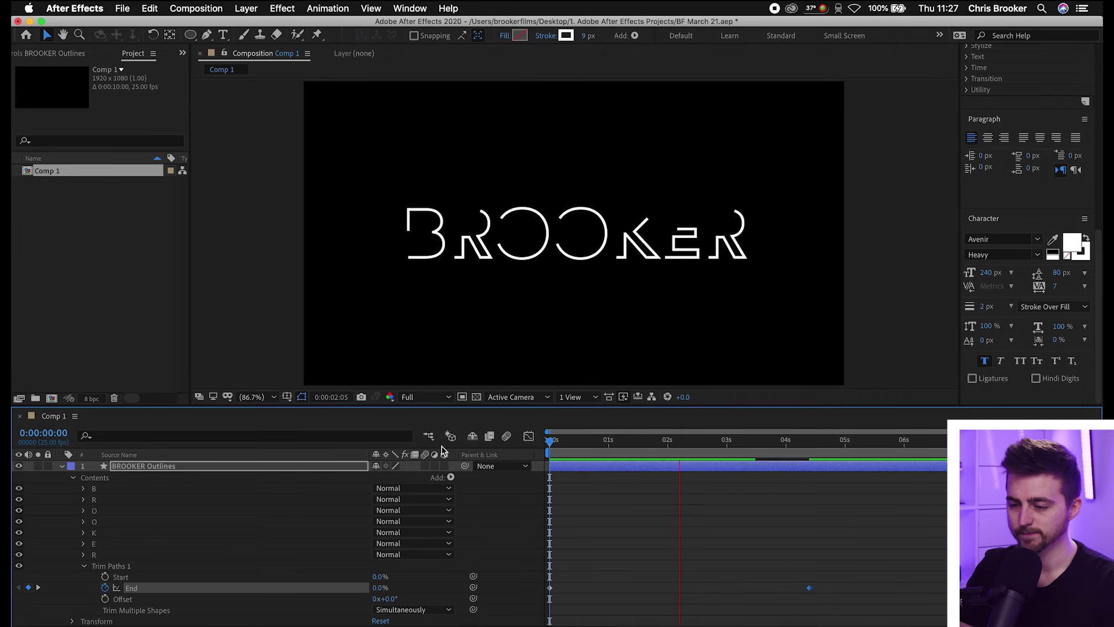
Step: Move the 100% End keyframe so the draw-on finishes at about one second
click(646, 448)
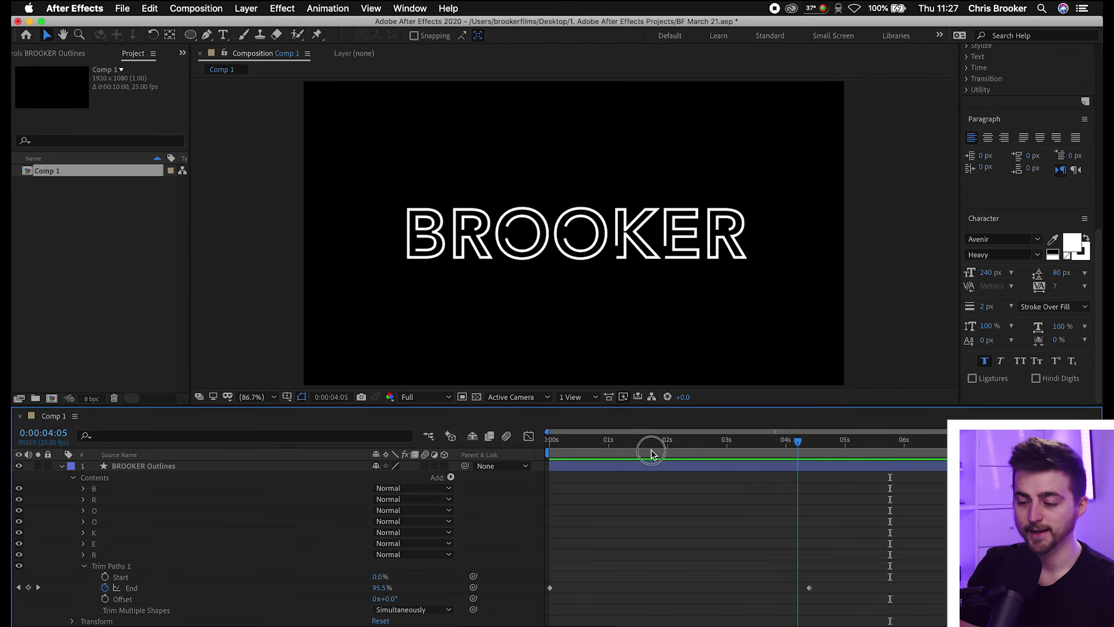
click(912, 471)
drag(758, 444, 665, 445)
mouse_move(615, 484)
mouse_down()
mouse_move(733, 497)
mouse_move(661, 495)
mouse_up()
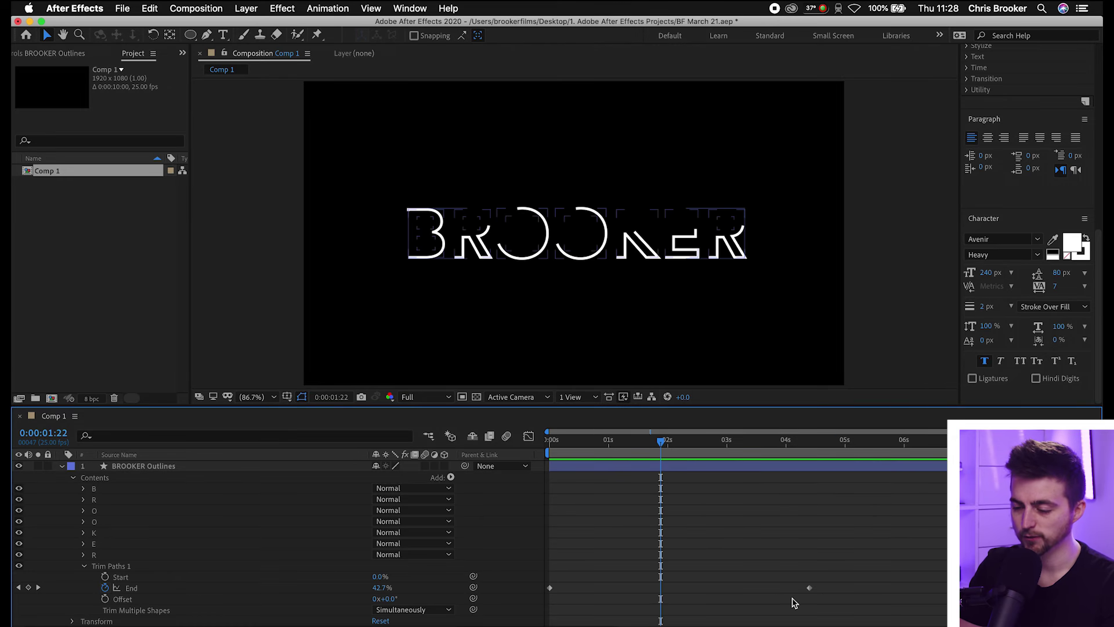
drag(809, 588, 613, 588)
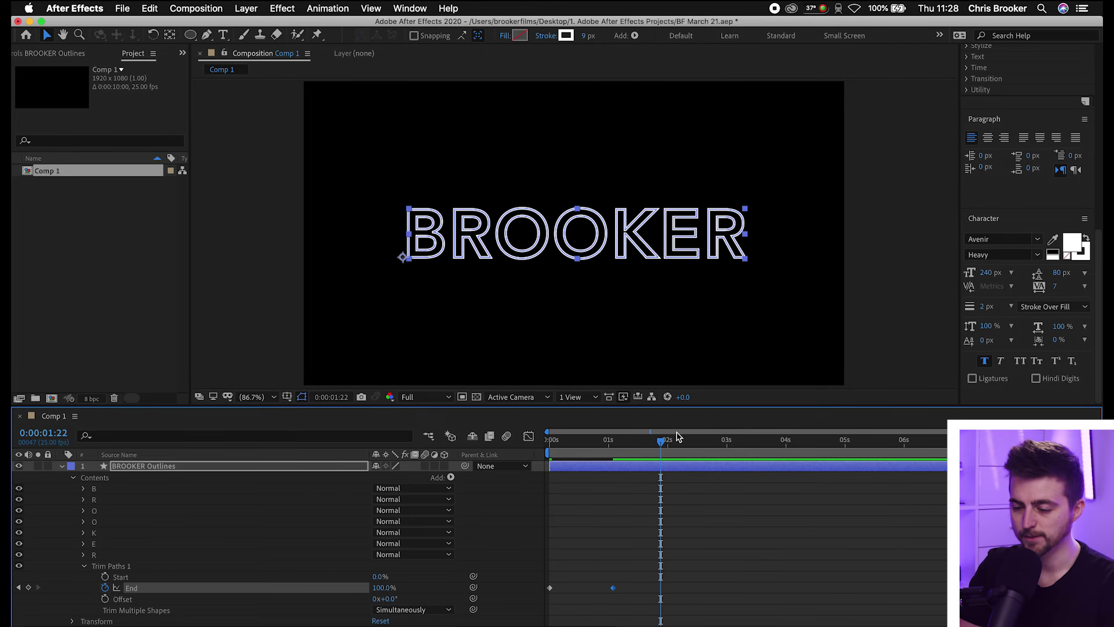
Step: Add End keyframes at 100% on 2:10 and 0% on 3:07, then preview
click(695, 450)
mouse_move(694, 450)
mouse_down()
mouse_move(522, 442)
mouse_move(691, 458)
mouse_up()
click(28, 588)
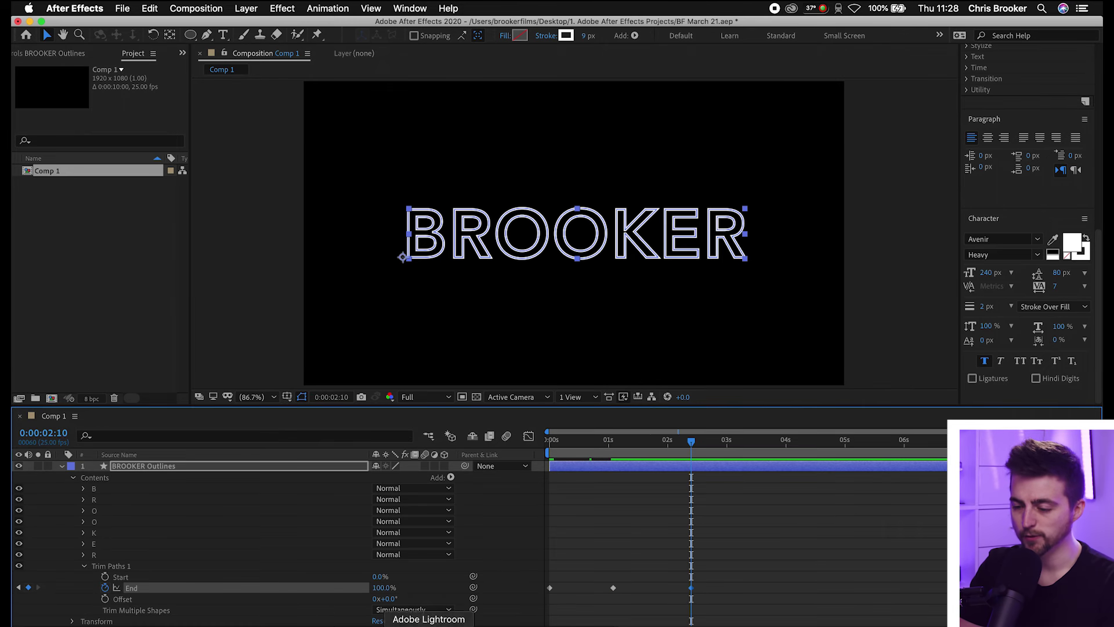
drag(705, 449, 743, 445)
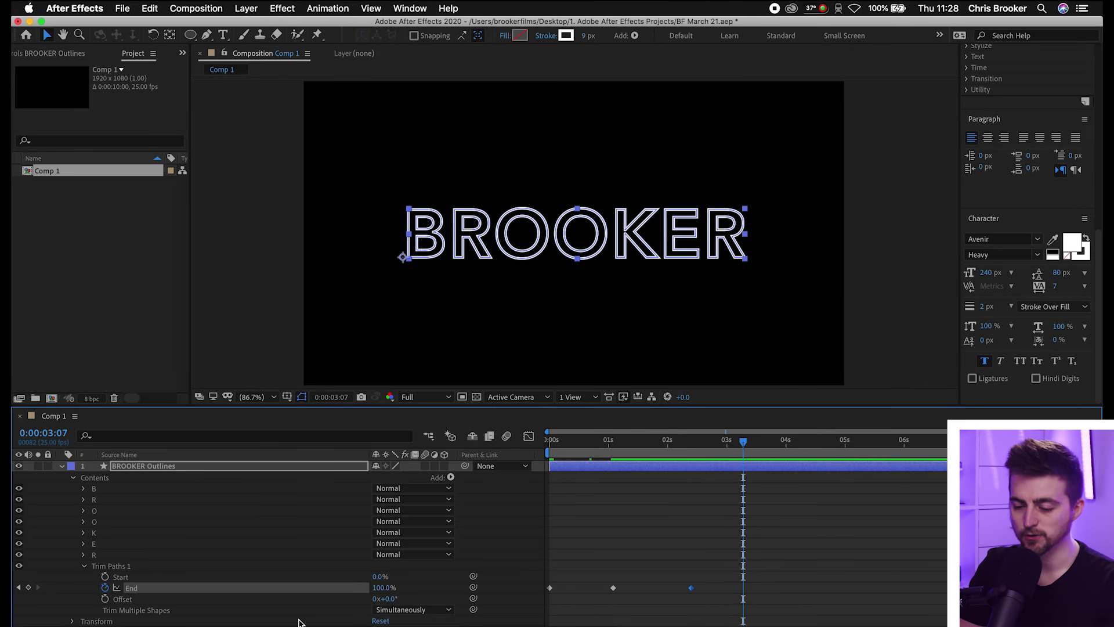
drag(386, 587, 382, 587)
key(Home)
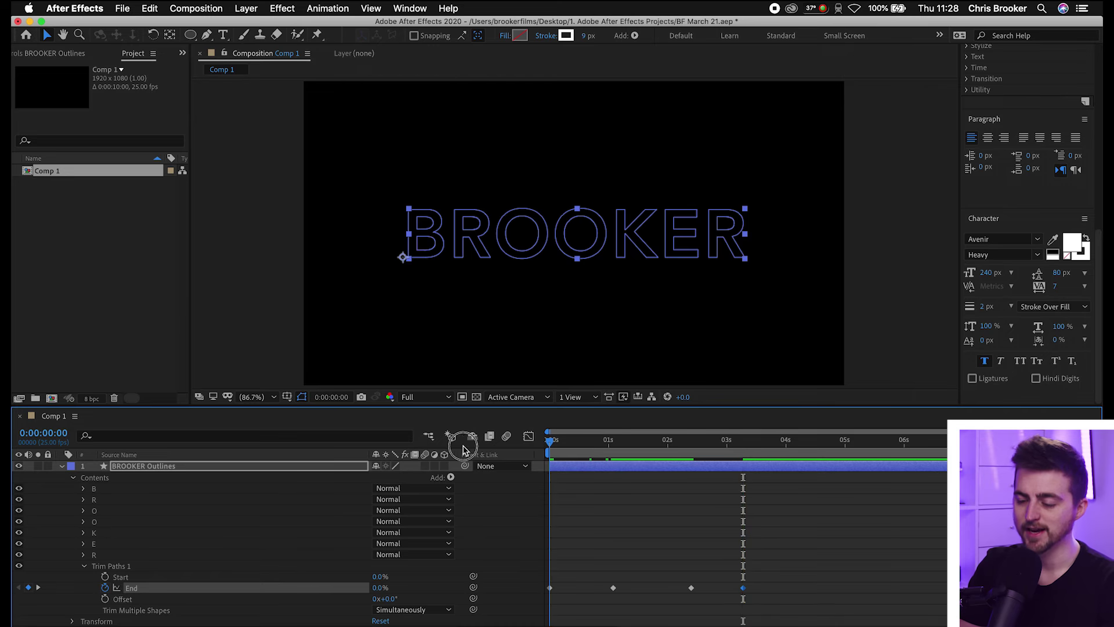
key(space)
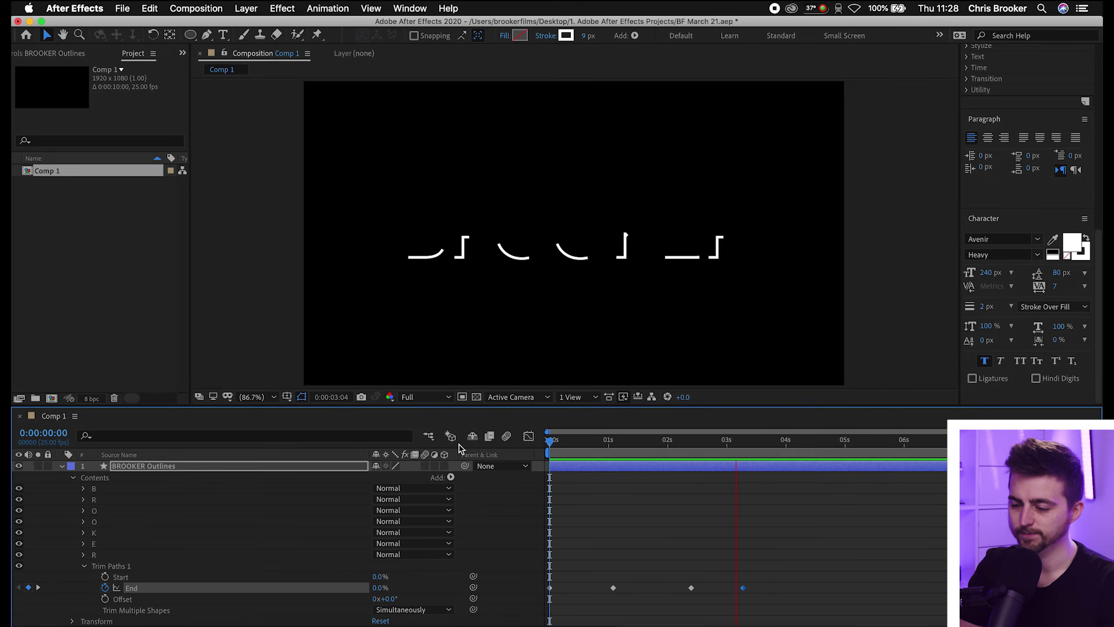
key(space)
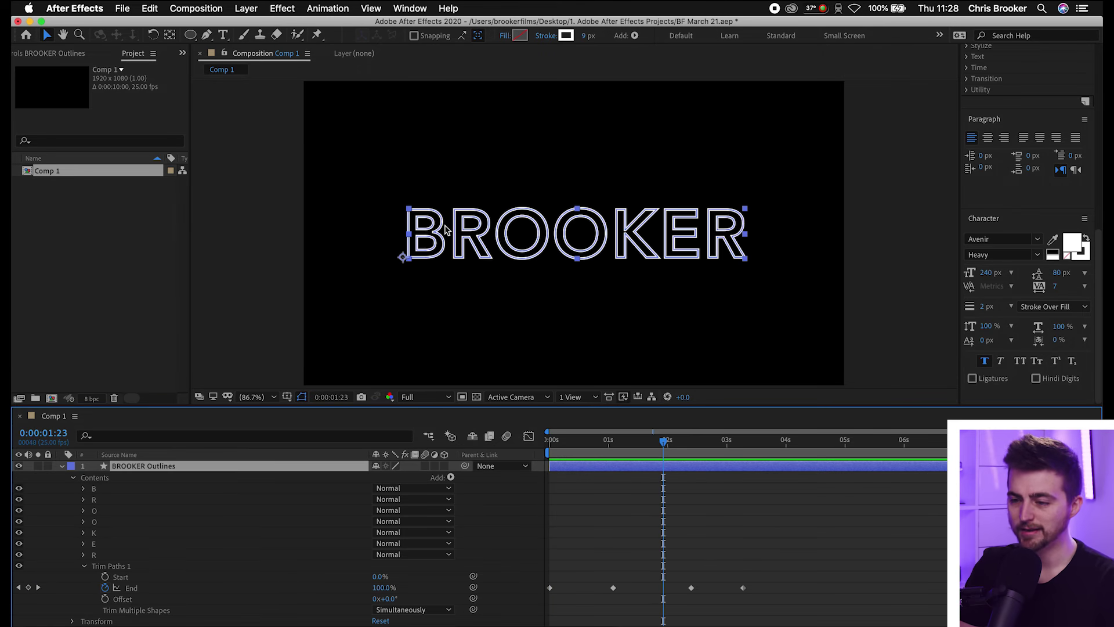
Step: Change the outline stroke type from solid colour to Linear Gradient
click(564, 37)
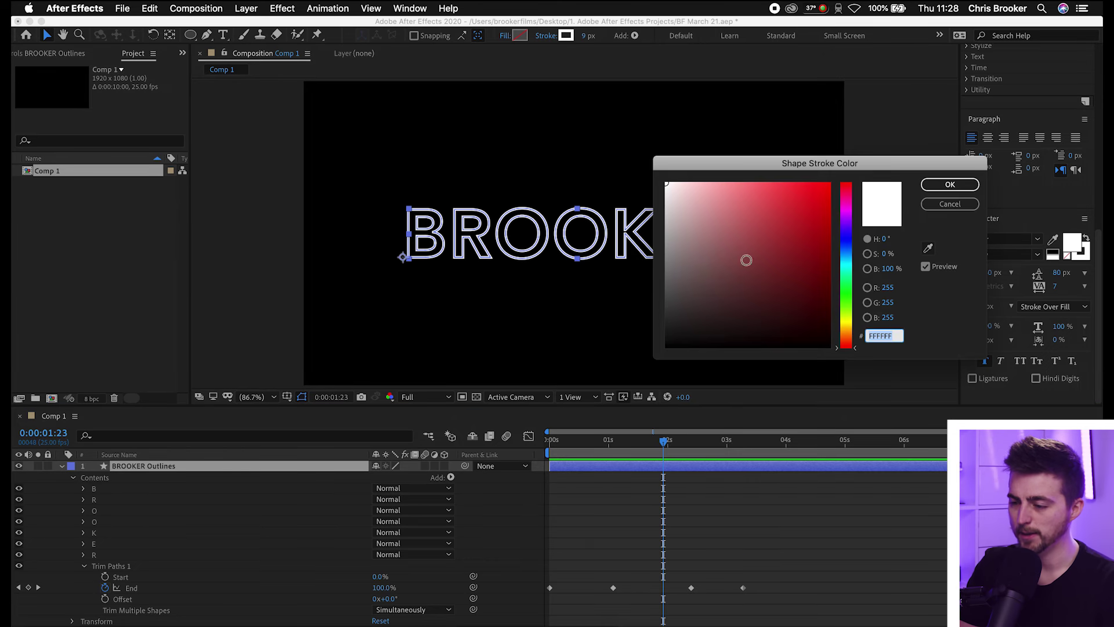
click(814, 192)
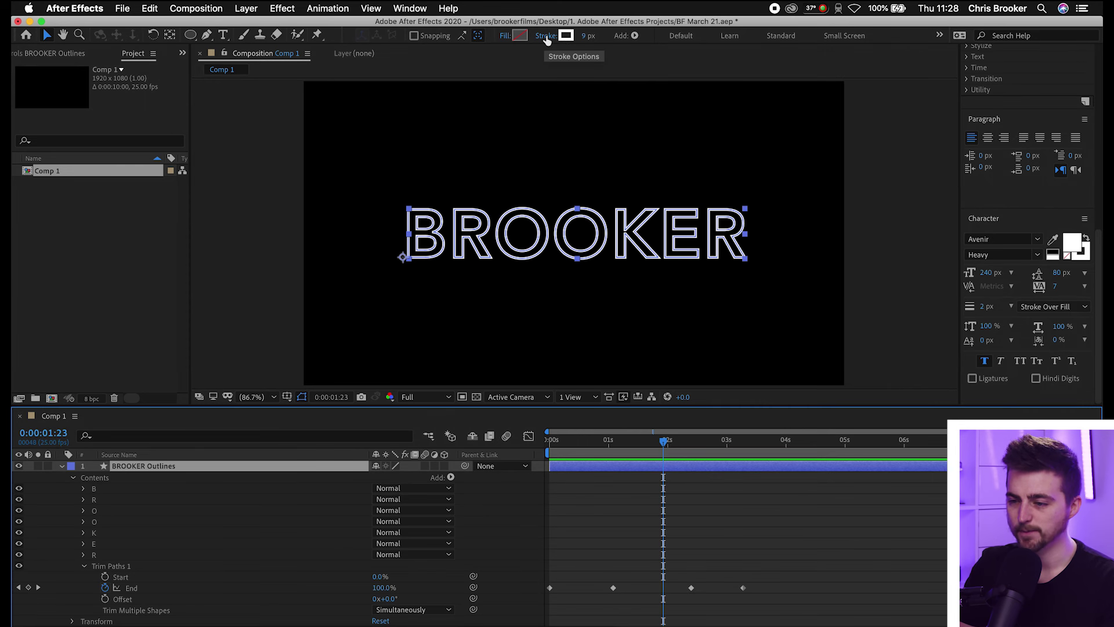
click(545, 36)
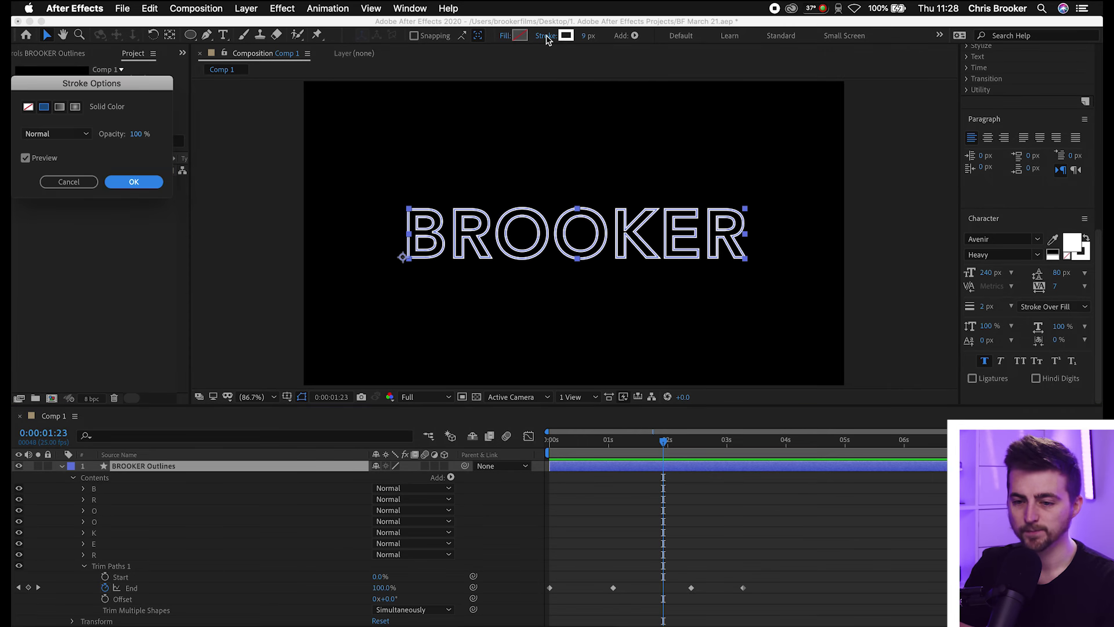
click(59, 107)
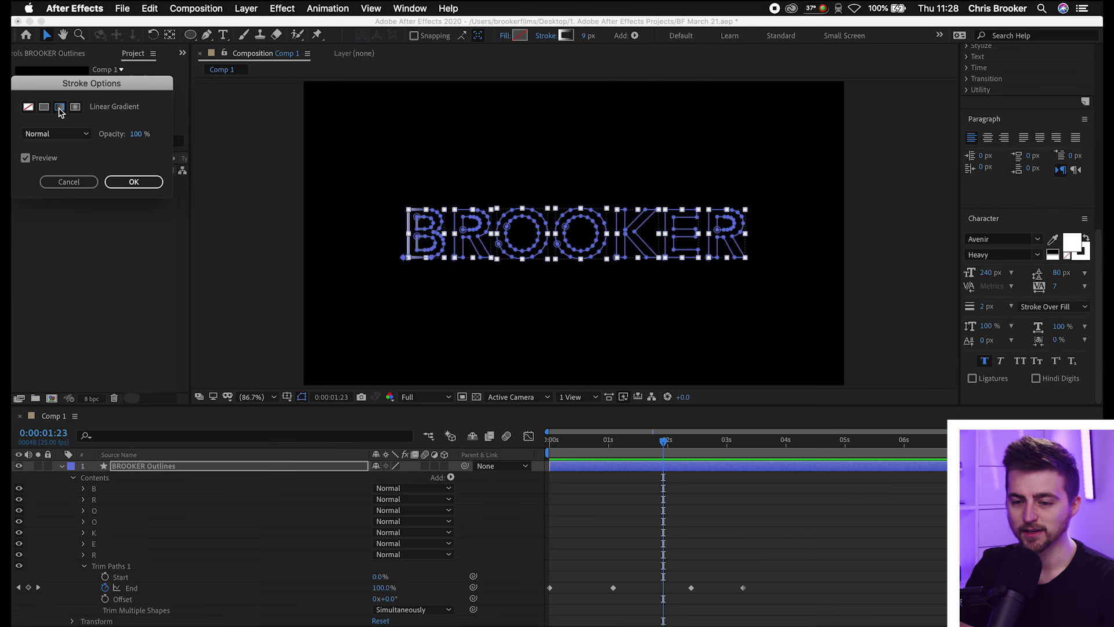
click(139, 182)
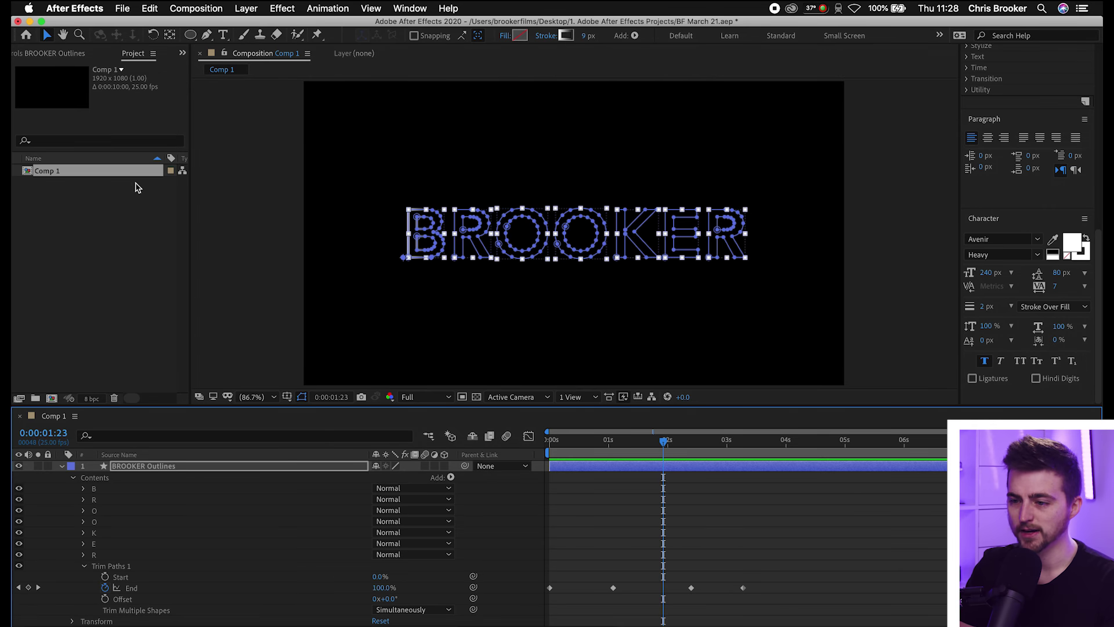
Step: Set the gradient's left stop to purple and right stop to blue, and apply it
click(566, 36)
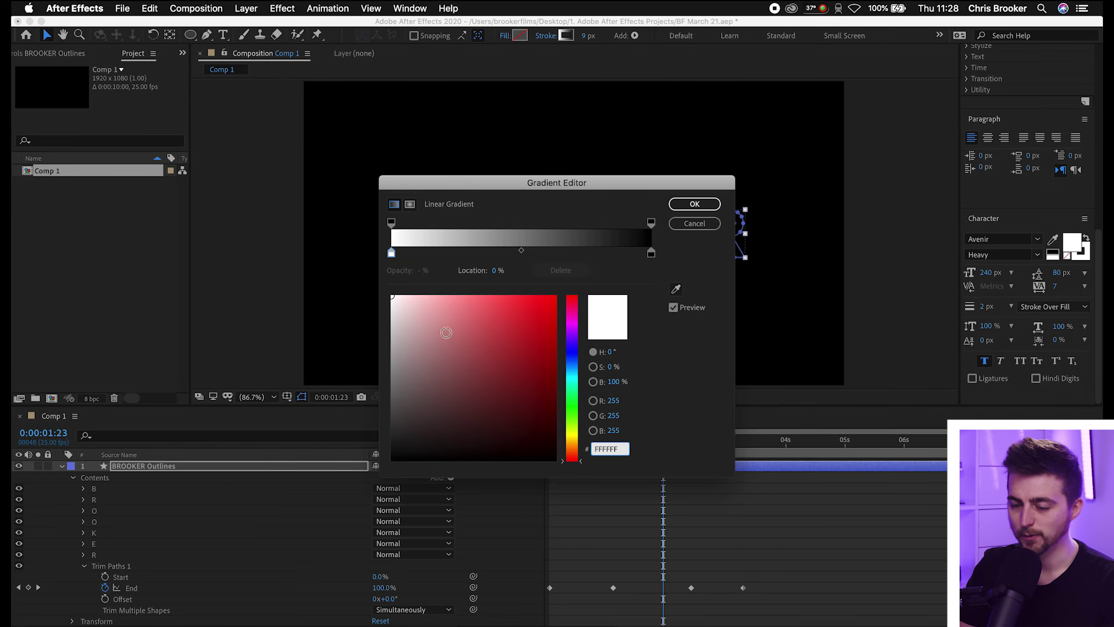
click(447, 335)
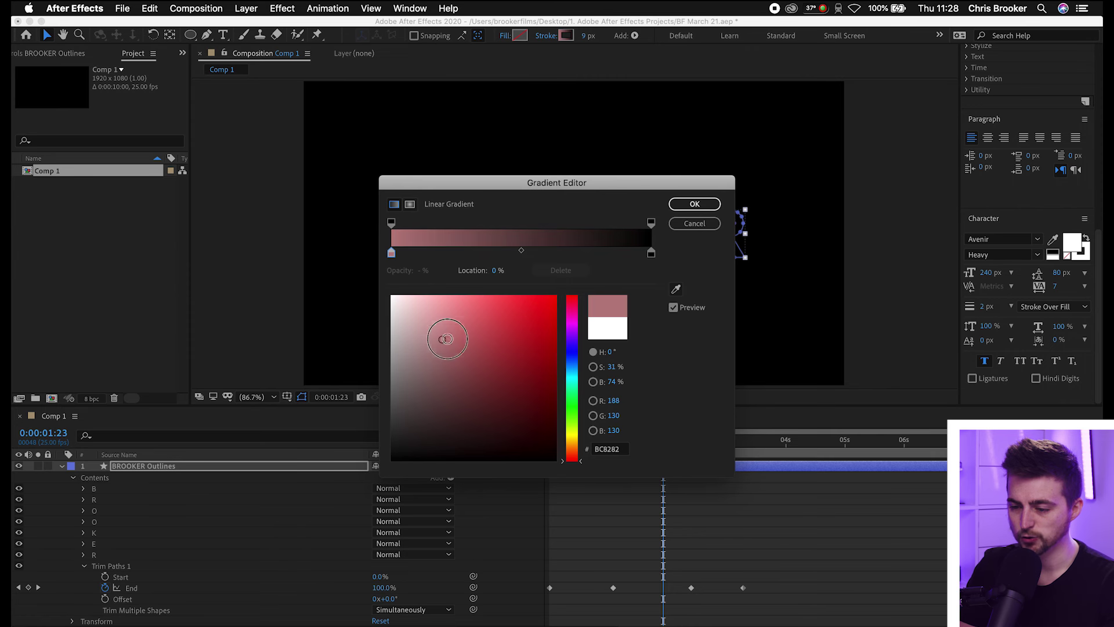
click(536, 319)
mouse_move(571, 353)
mouse_down()
mouse_move(572, 323)
mouse_move(576, 331)
mouse_up()
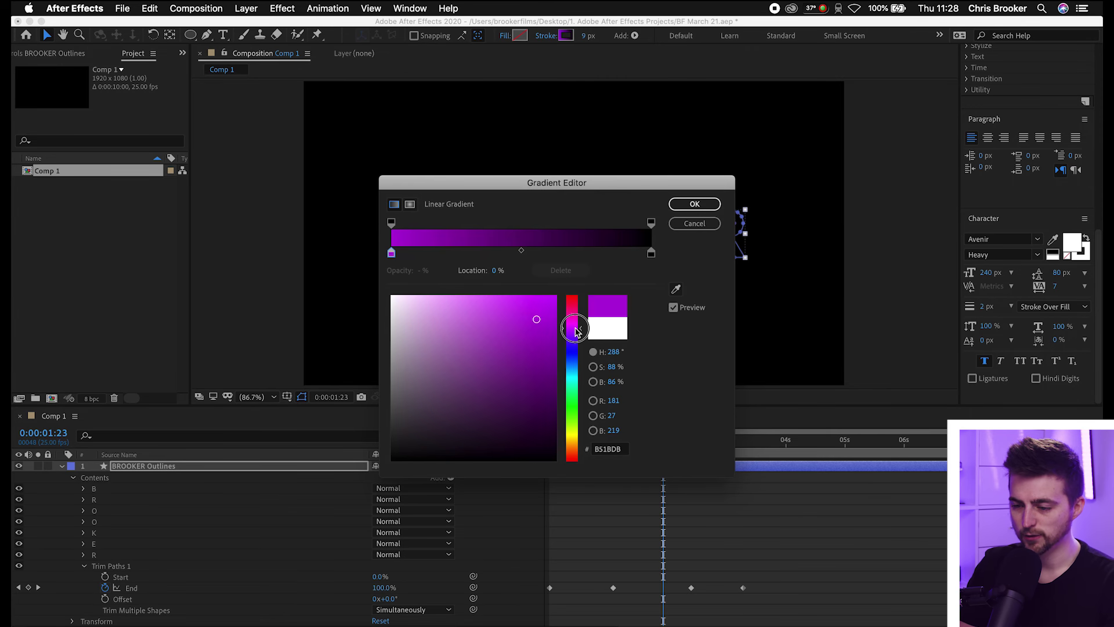
click(529, 318)
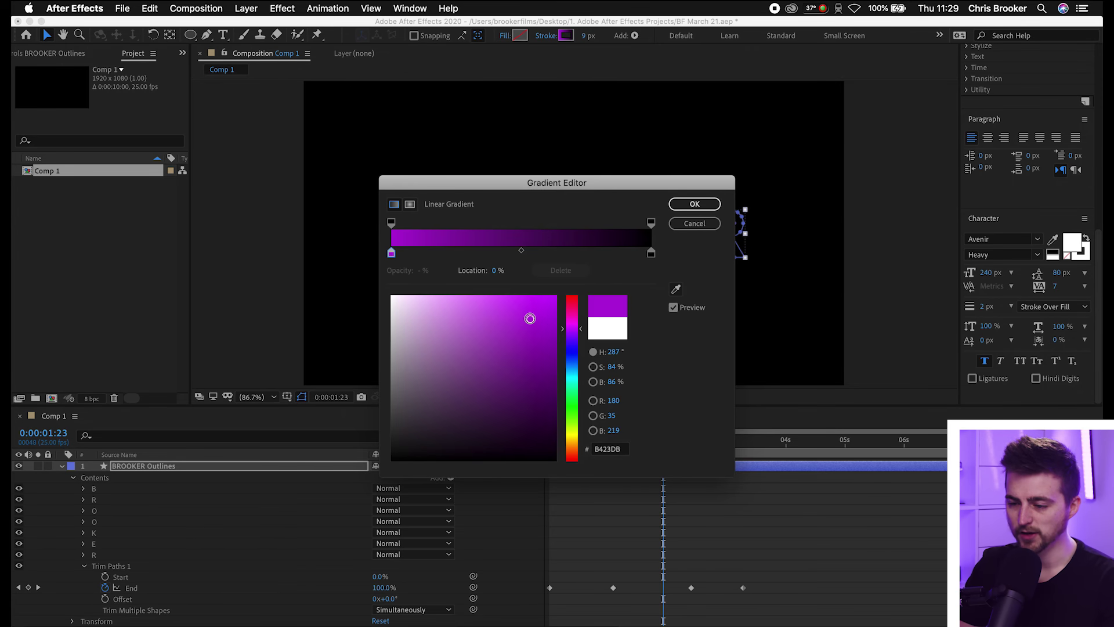
click(651, 254)
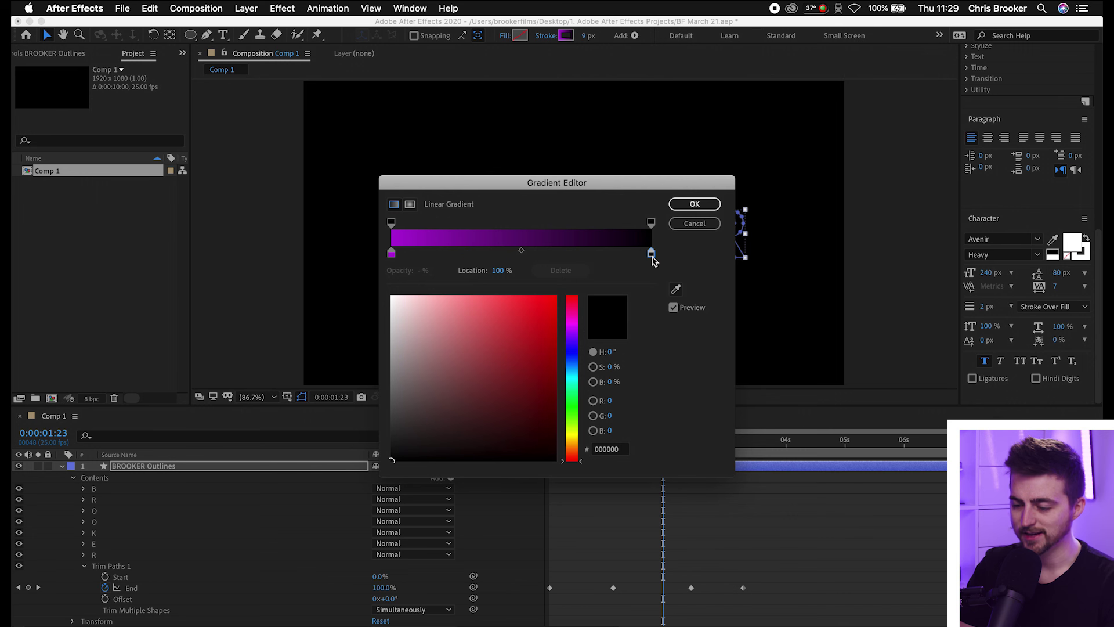
drag(574, 356, 569, 371)
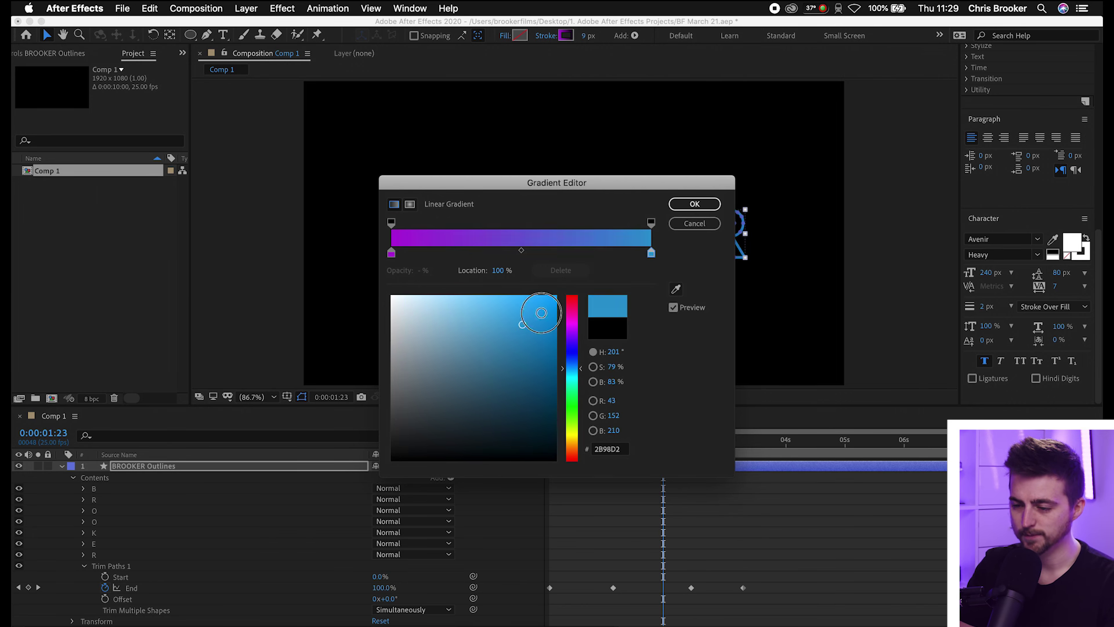
click(692, 205)
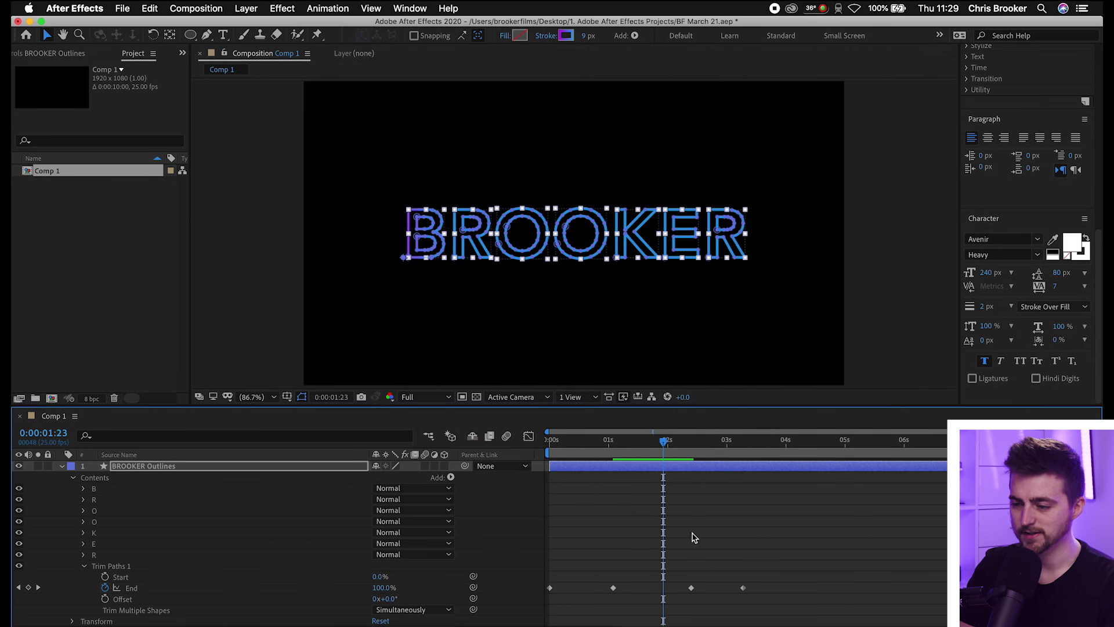
click(767, 540)
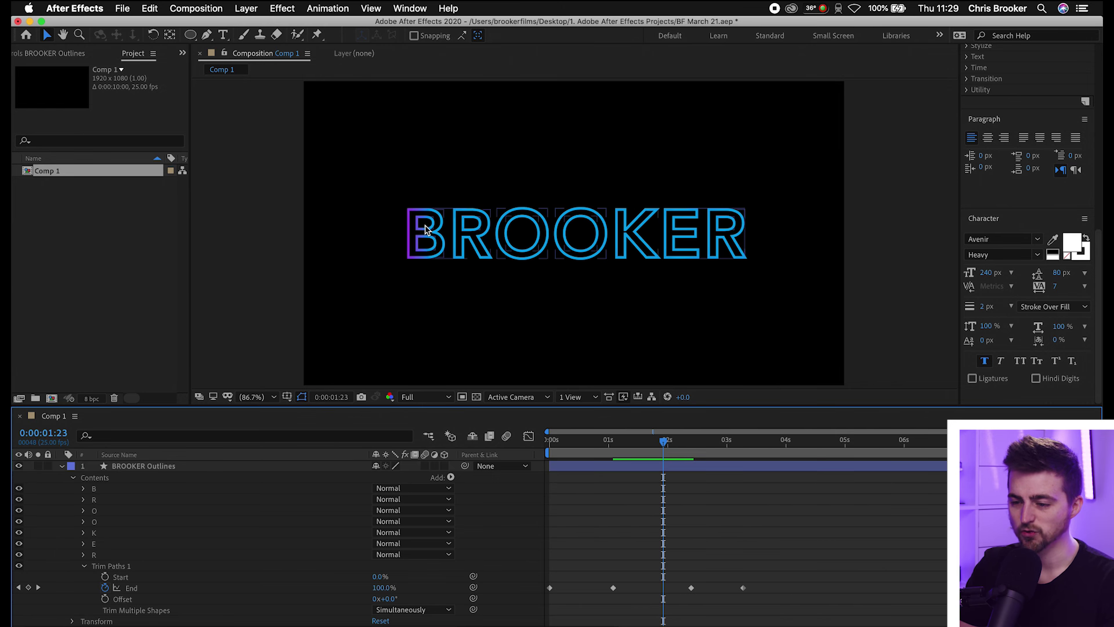
click(522, 236)
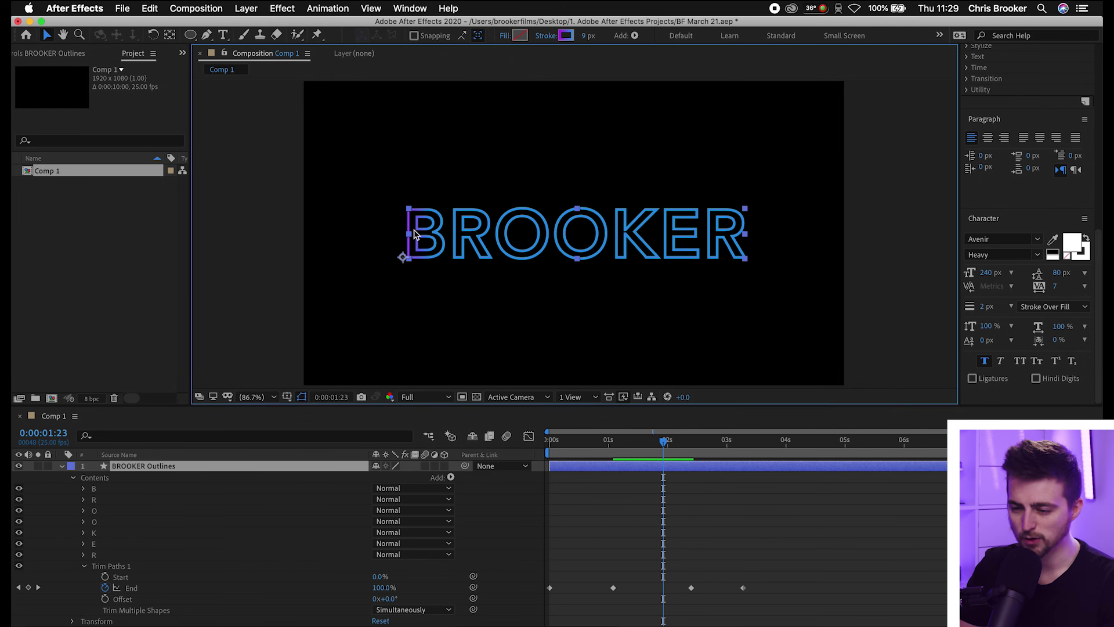